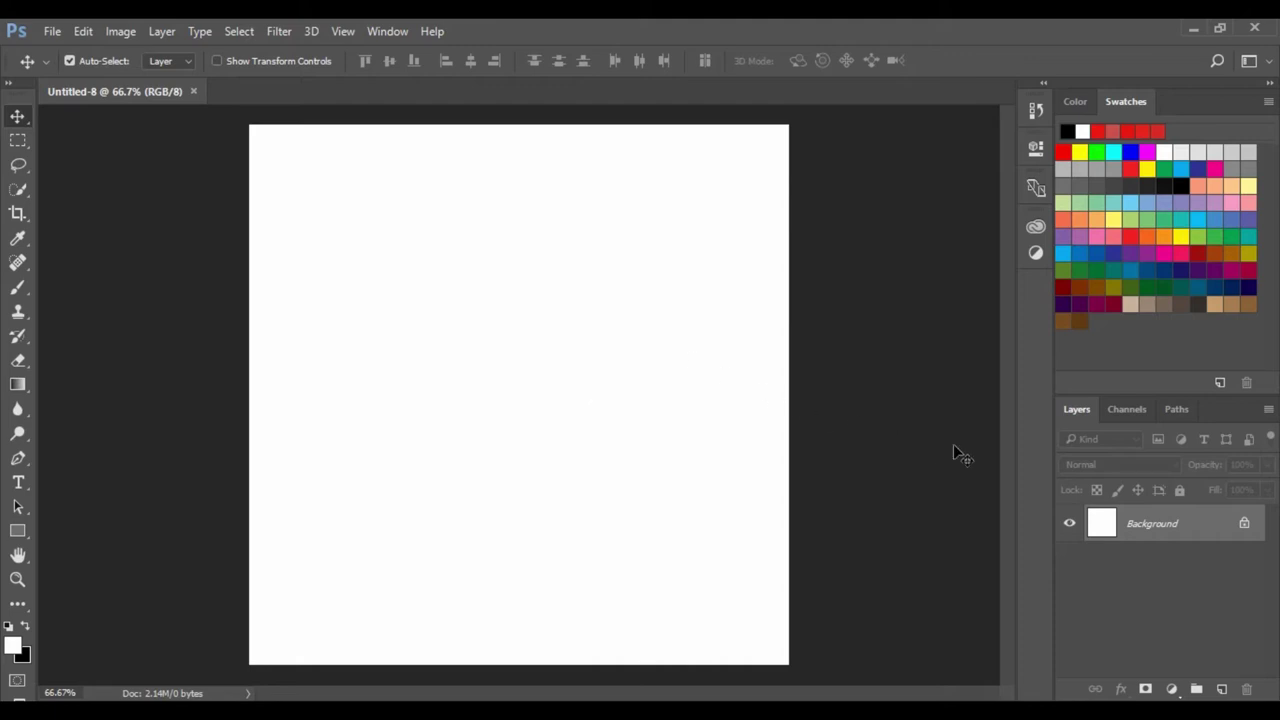
Unlock the background into Layer 0 and render clouds on it
left_click(1245, 523)
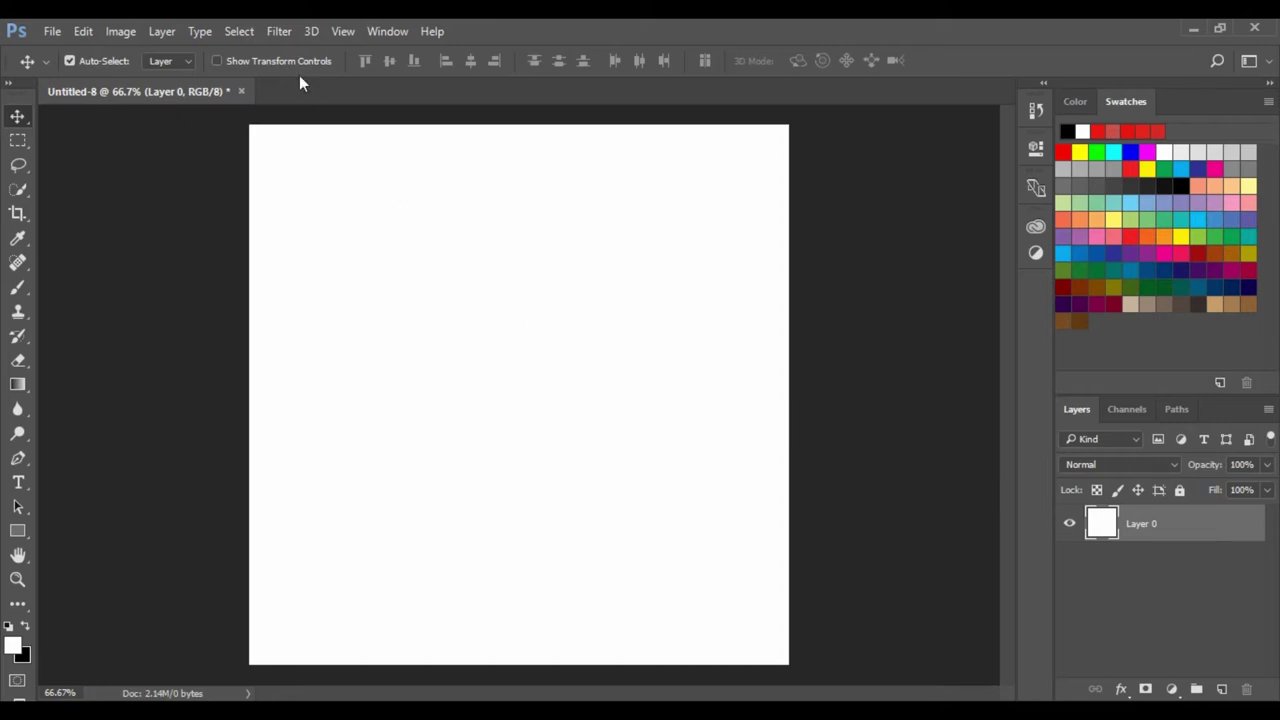
left_click(276, 32)
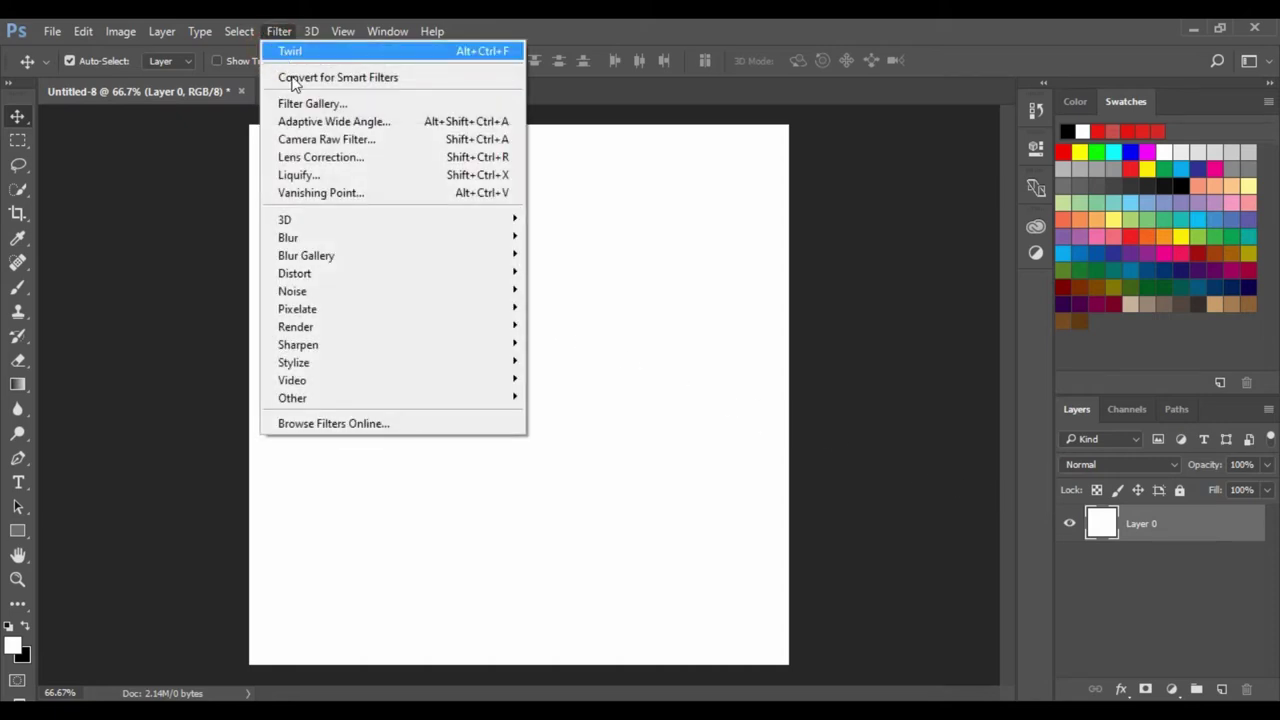
mouse_move(400, 327)
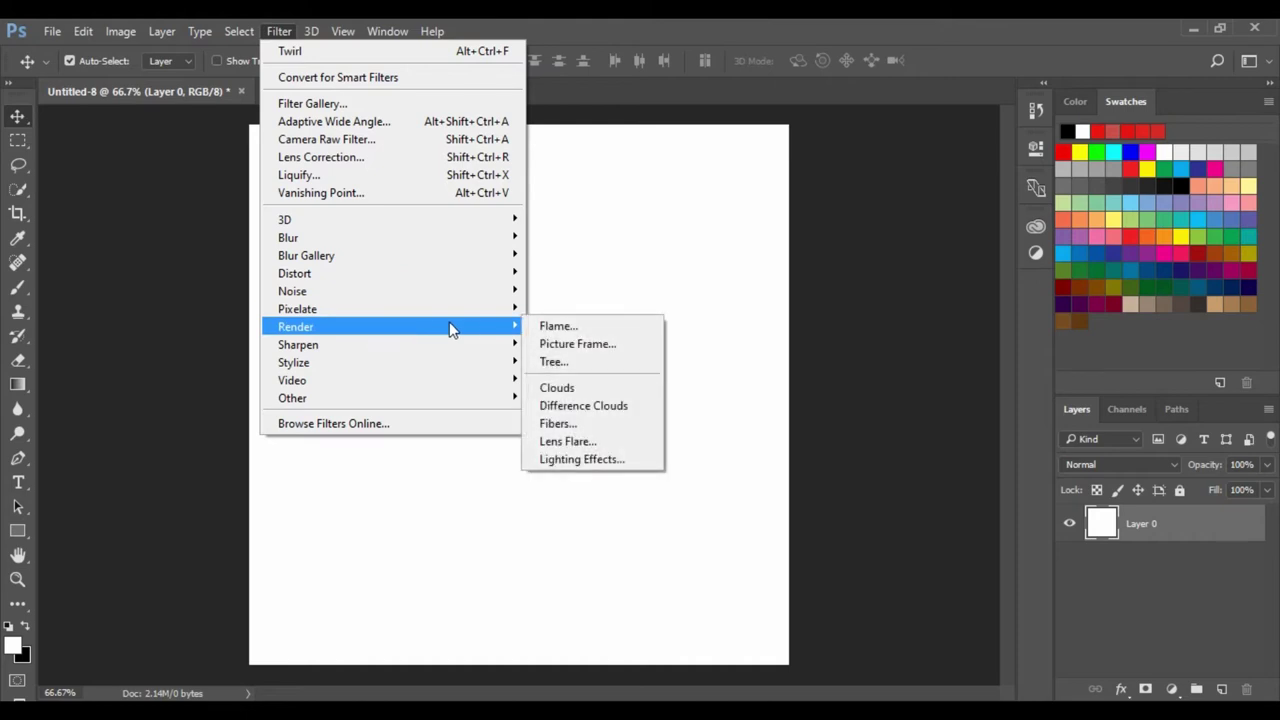
left_click(546, 387)
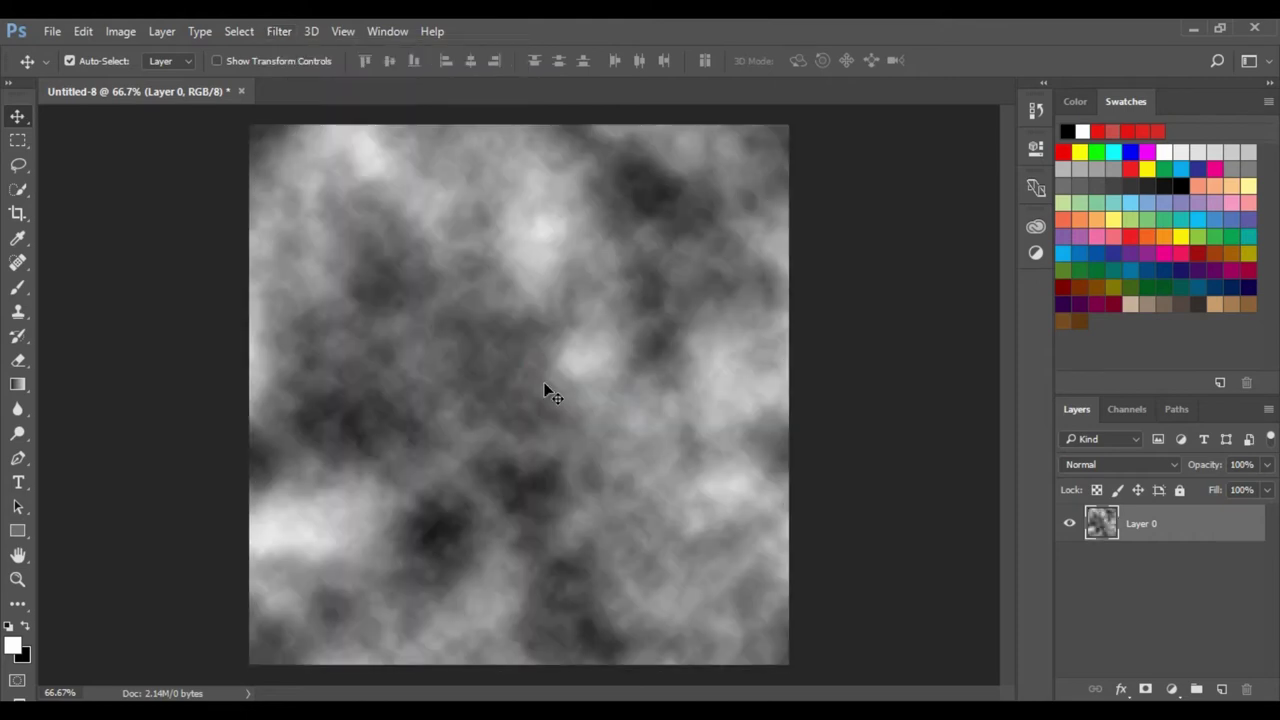
Apply Difference Clouds to Layer 0 to create dark veins
left_click(280, 34)
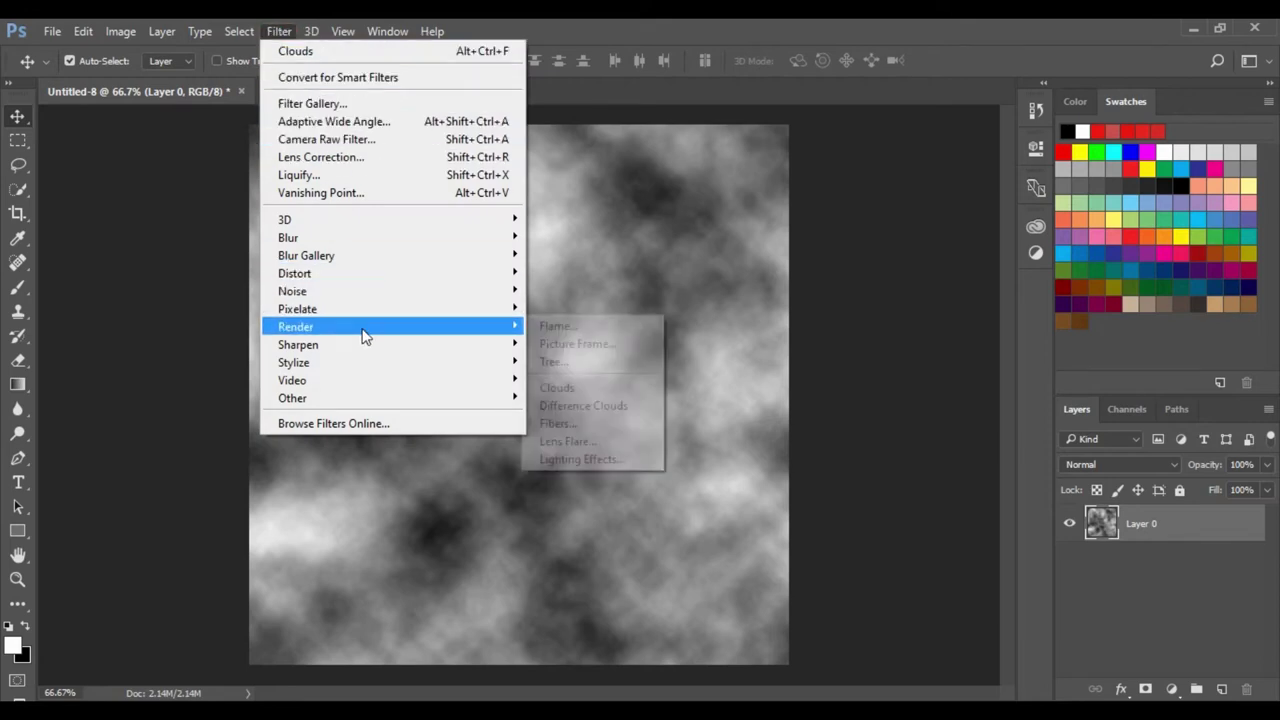
mouse_move(296, 327)
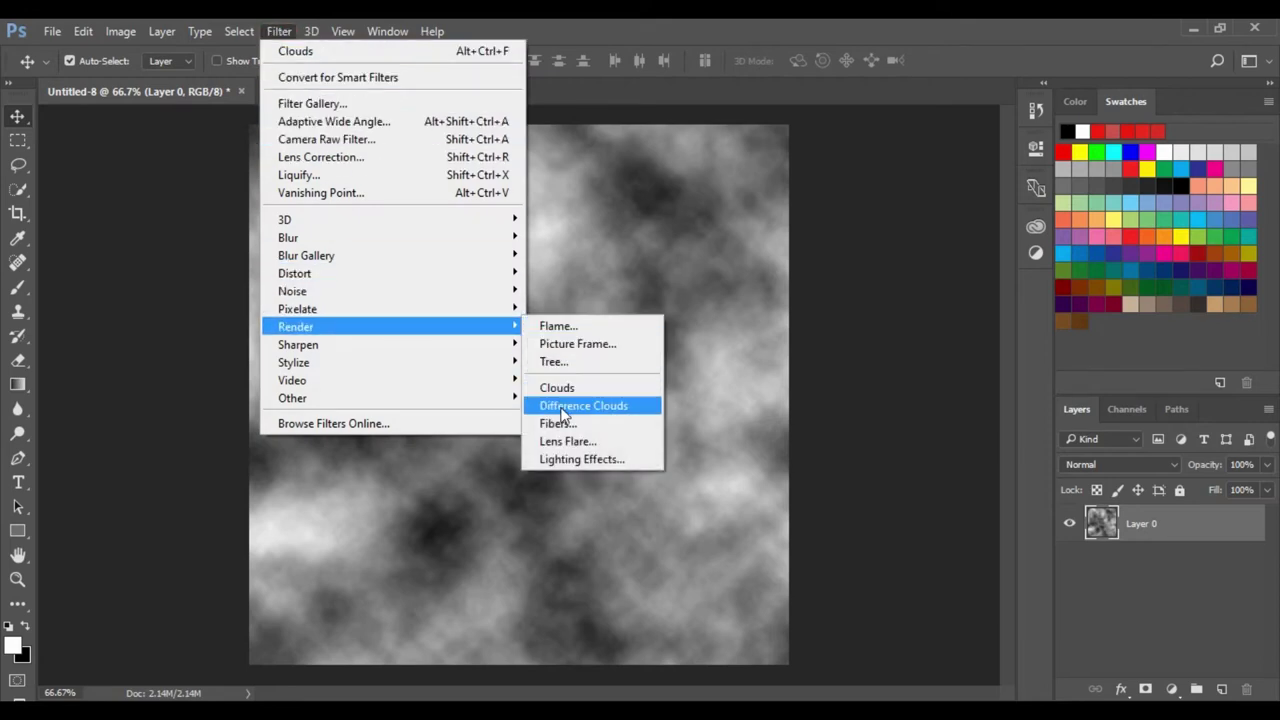
left_click(561, 406)
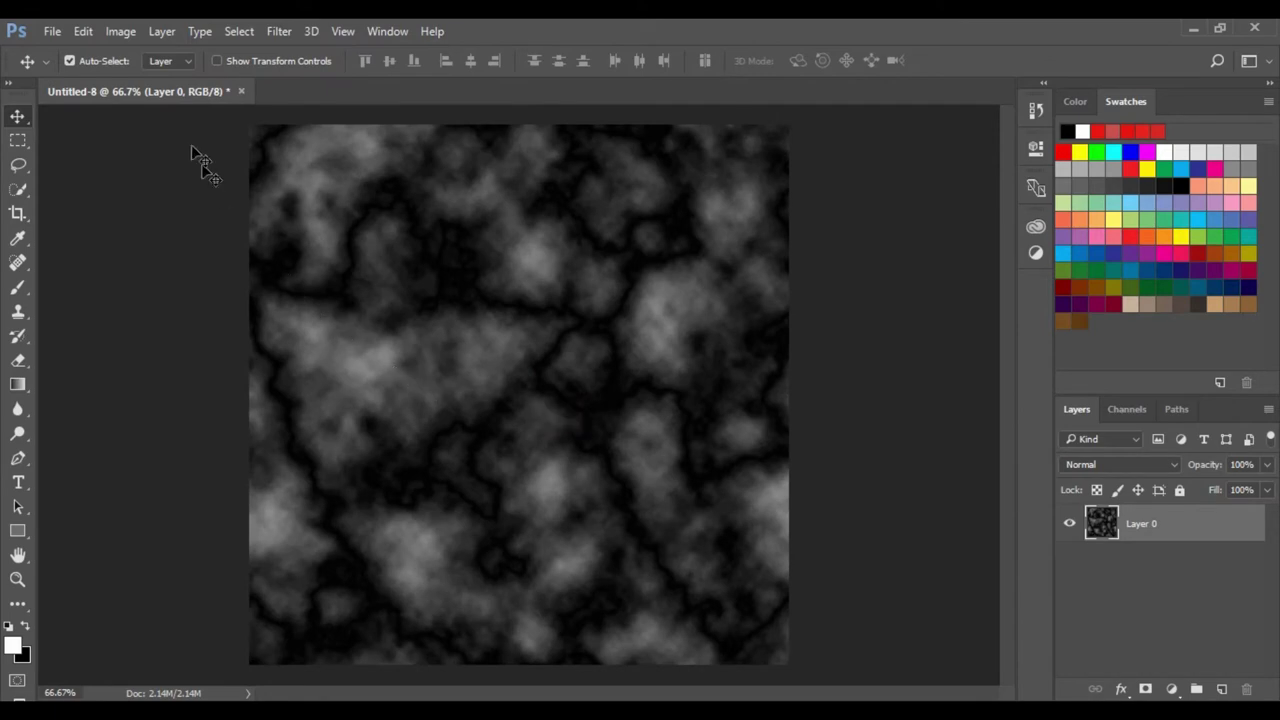
left_click(127, 32)
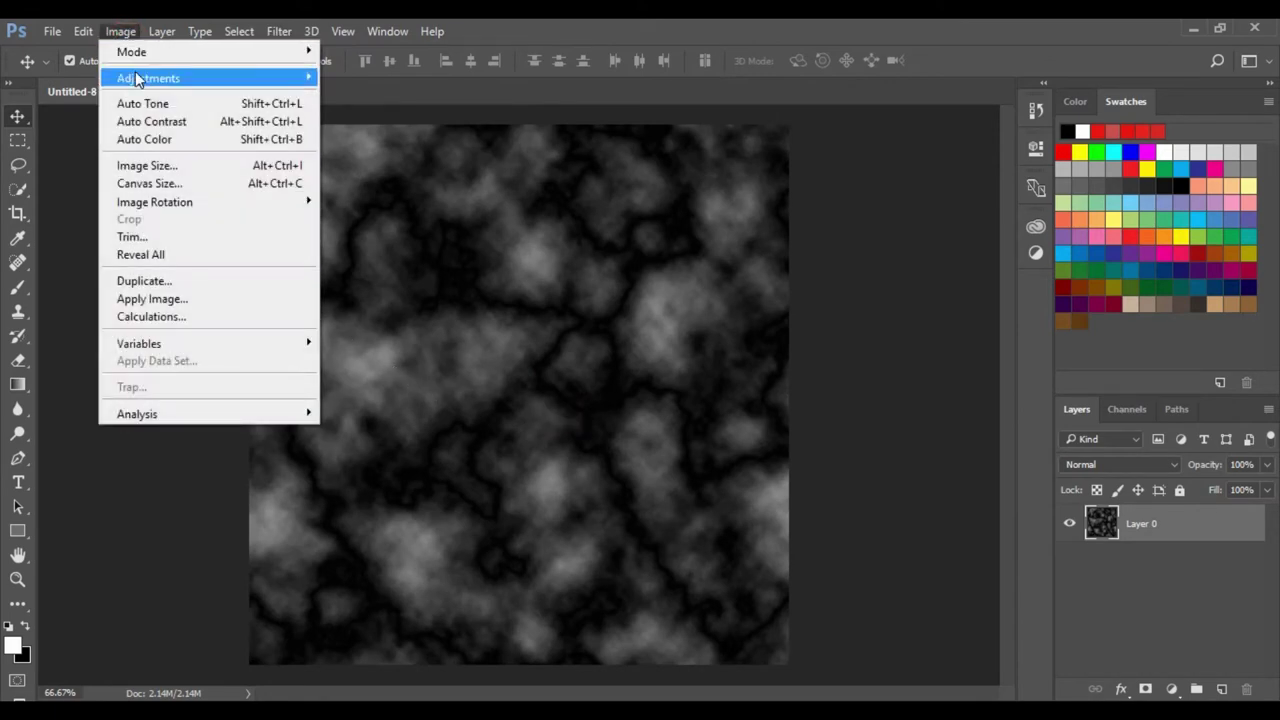
mouse_move(148, 78)
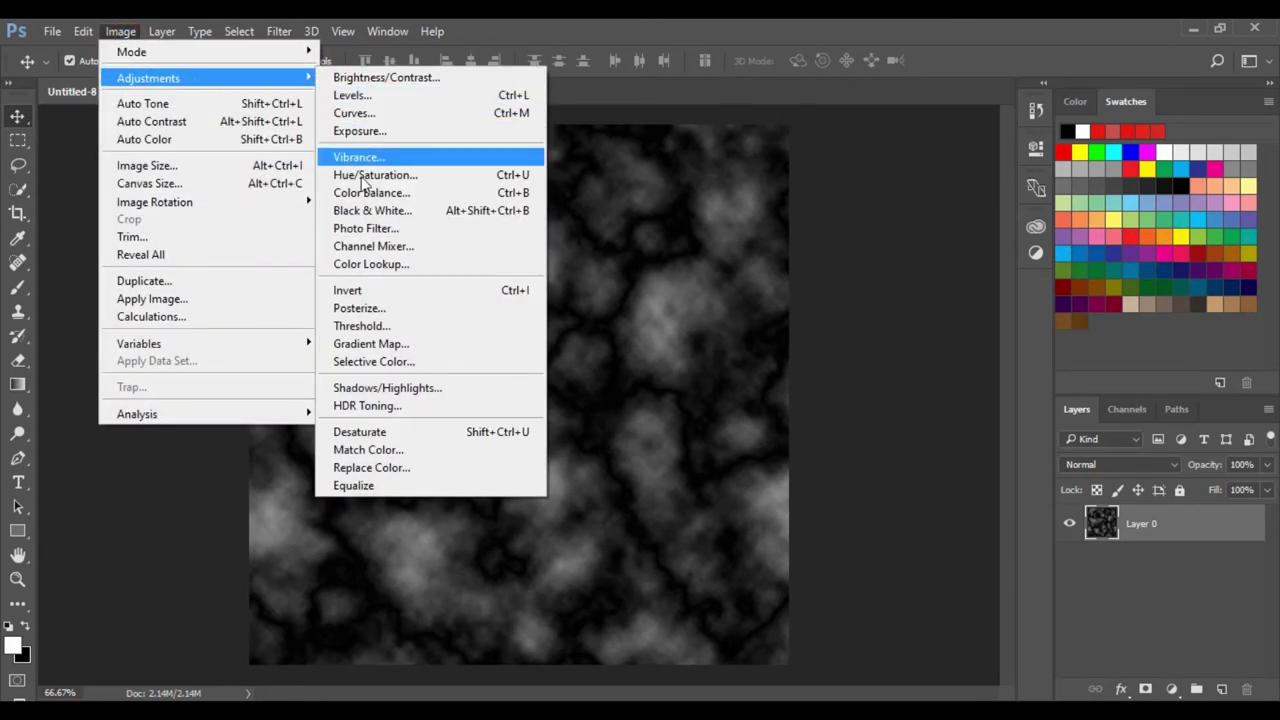
Equalize the clouds, then raise the Levels midtones to 2.76 to thin the veins
left_click(411, 490)
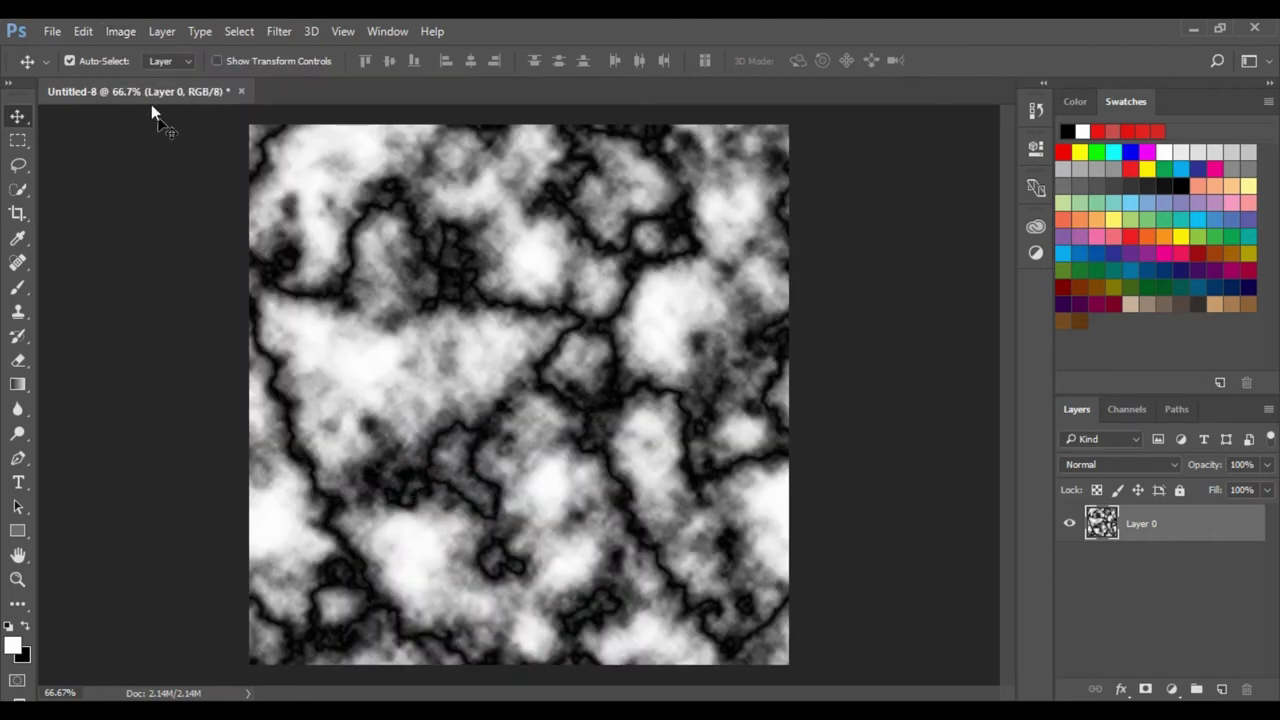
left_click(121, 31)
mouse_move(148, 78)
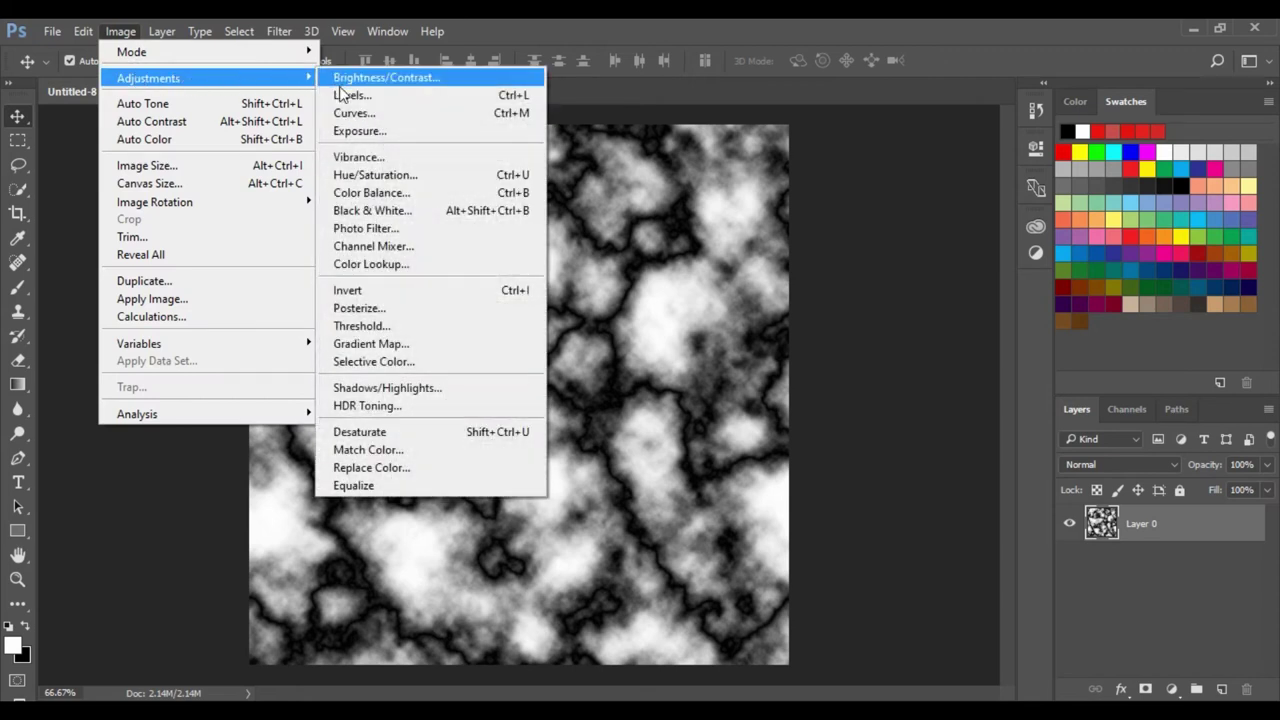
left_click(341, 95)
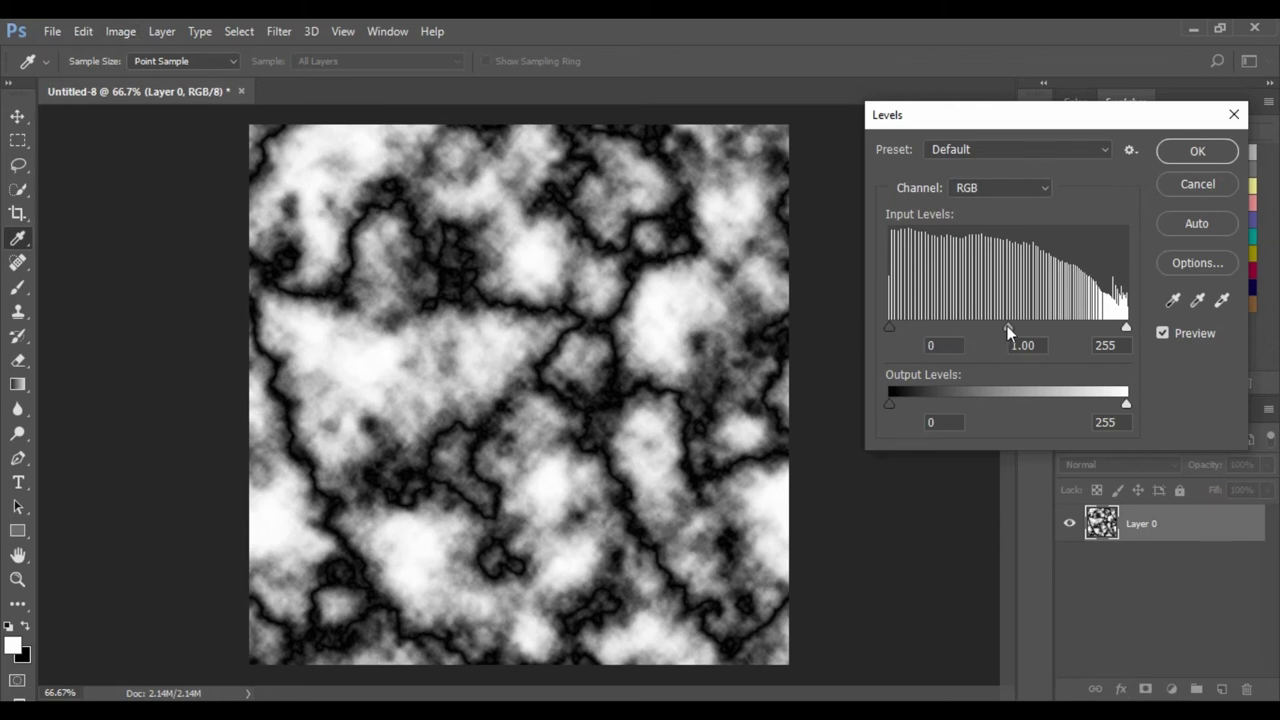
left_click_drag(978, 325, 924, 325)
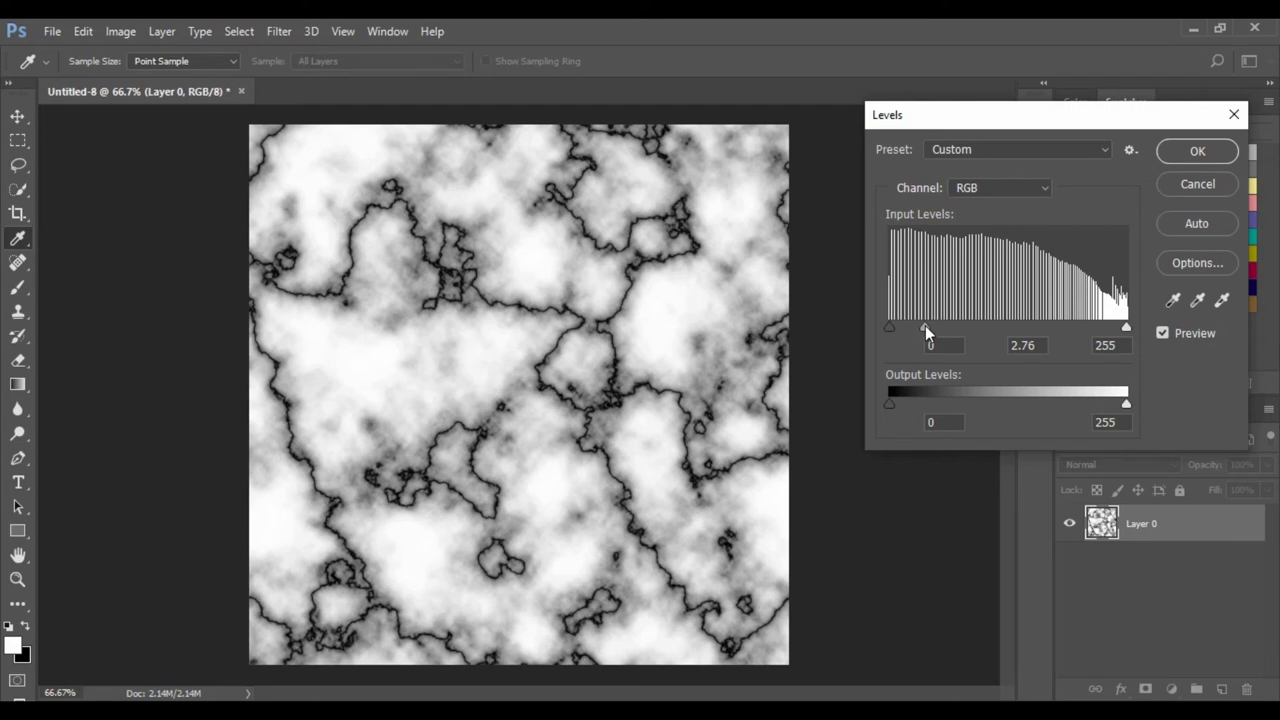
left_click(1190, 152)
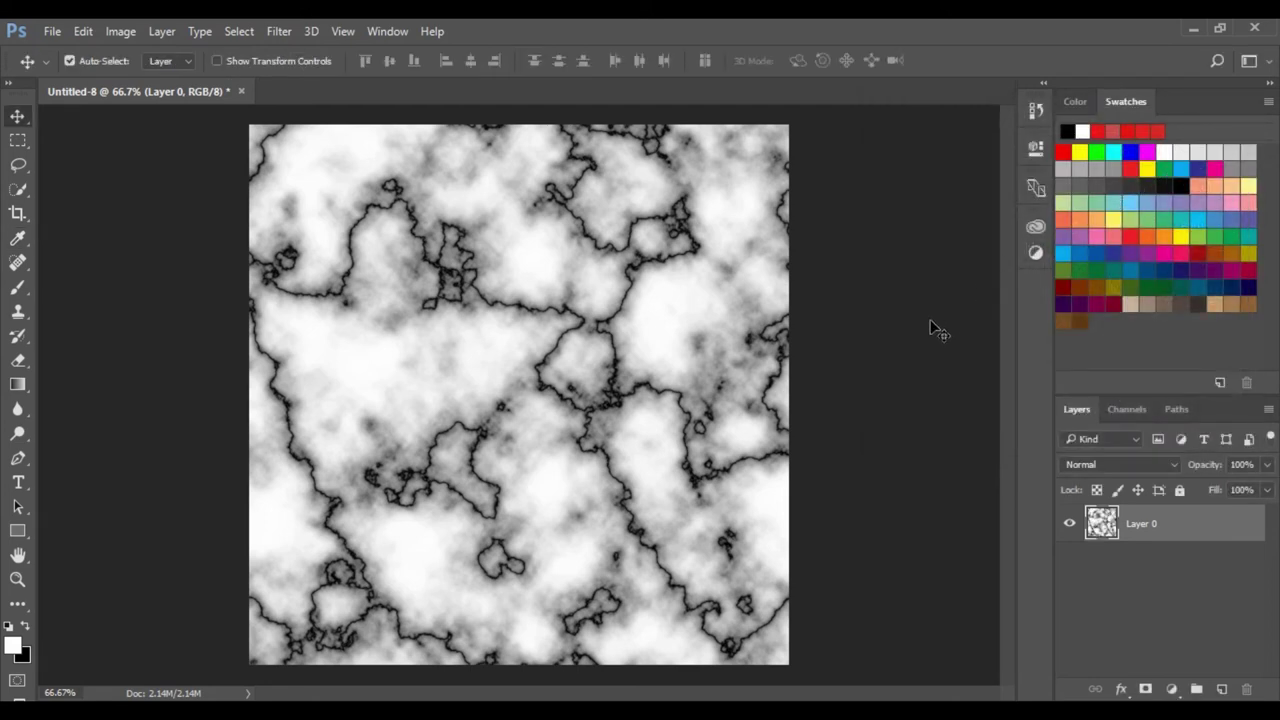
Duplicate Layer 0 and rotate the copy 90° clockwise
right_click(1178, 524)
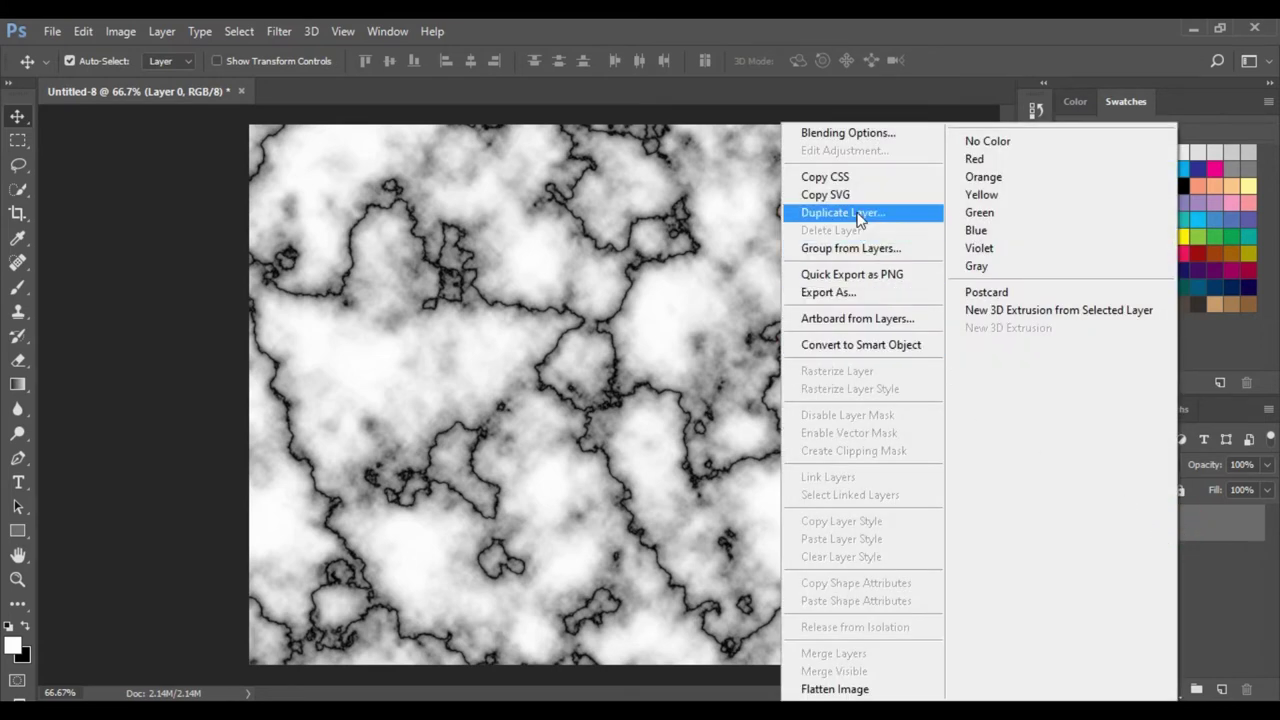
left_click(858, 214)
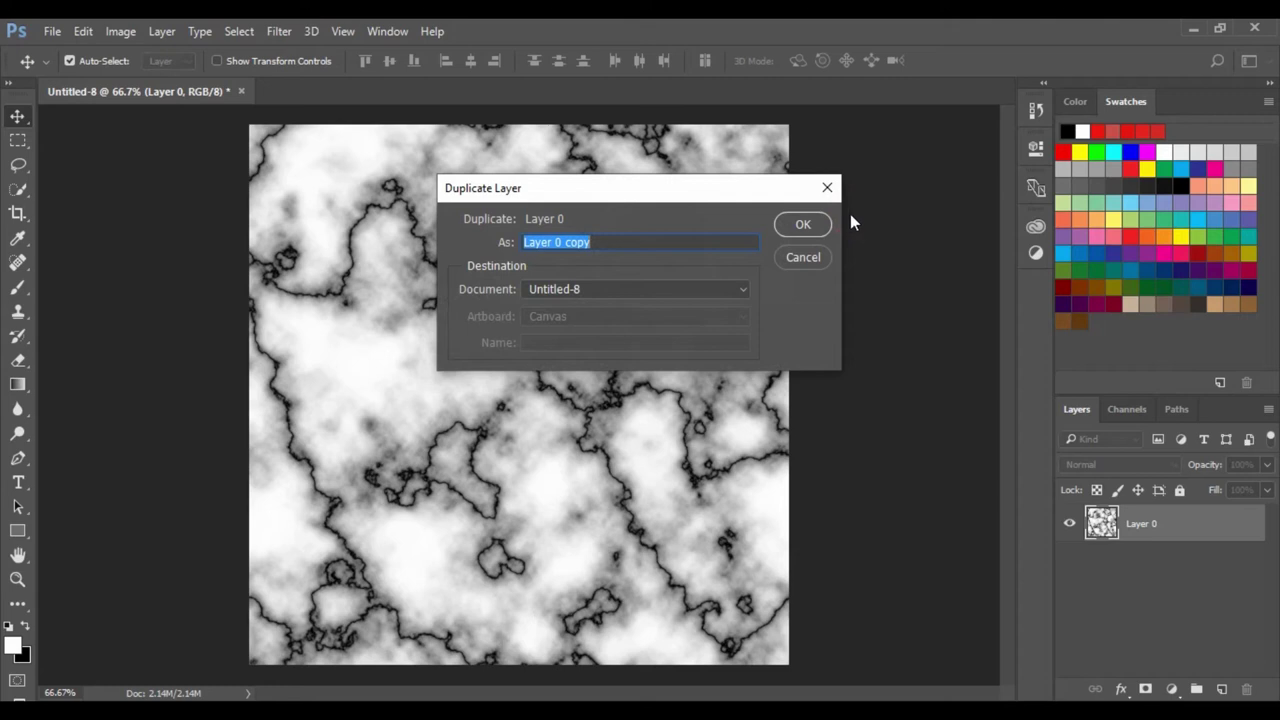
left_click(808, 224)
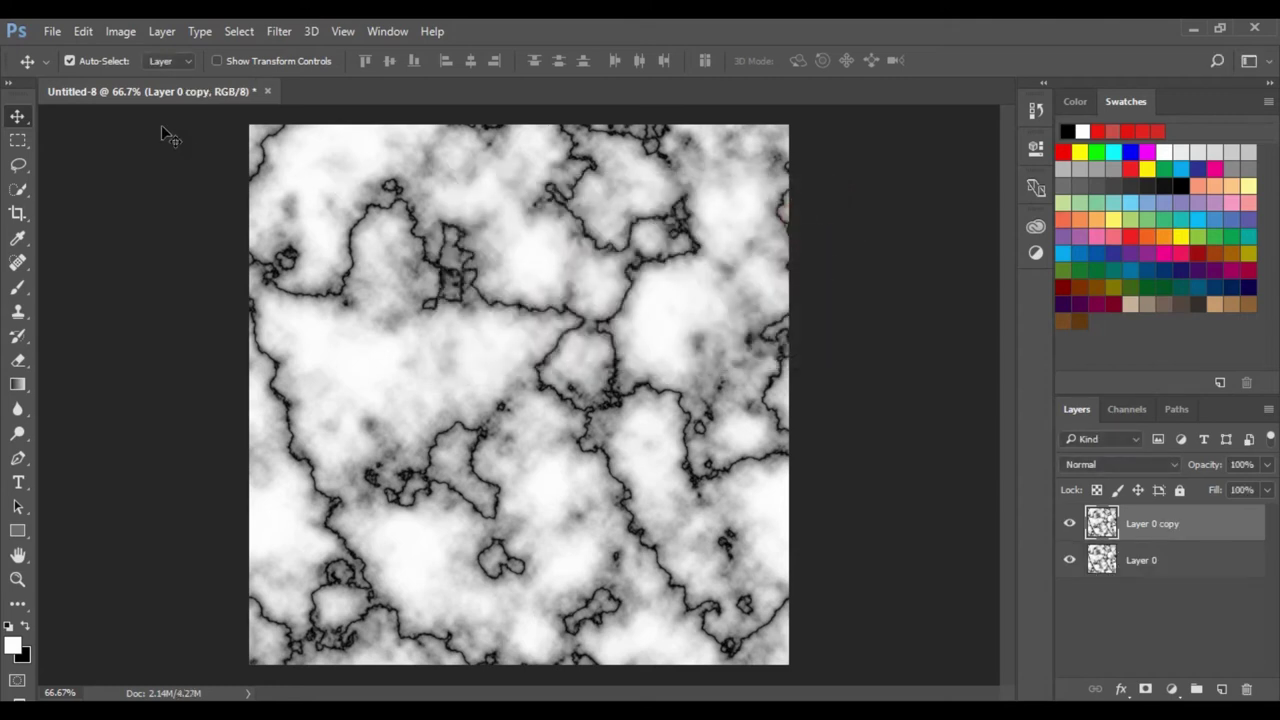
left_click(84, 32)
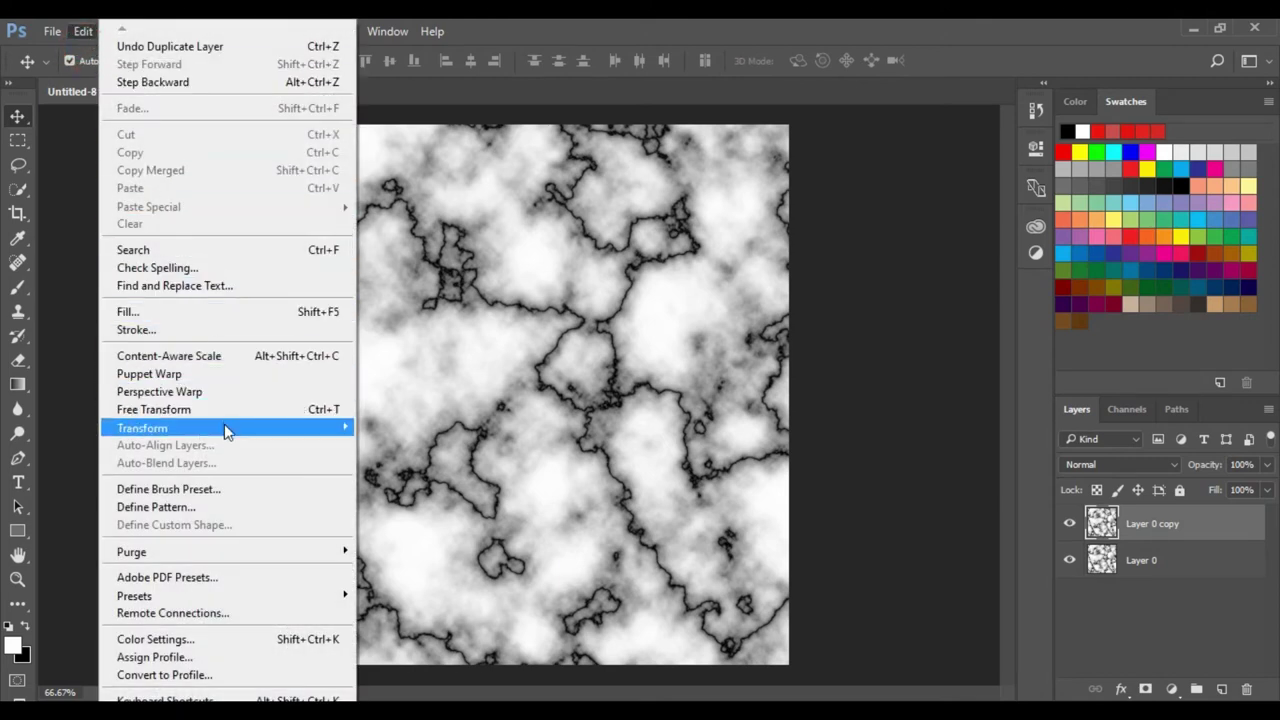
mouse_move(142, 428)
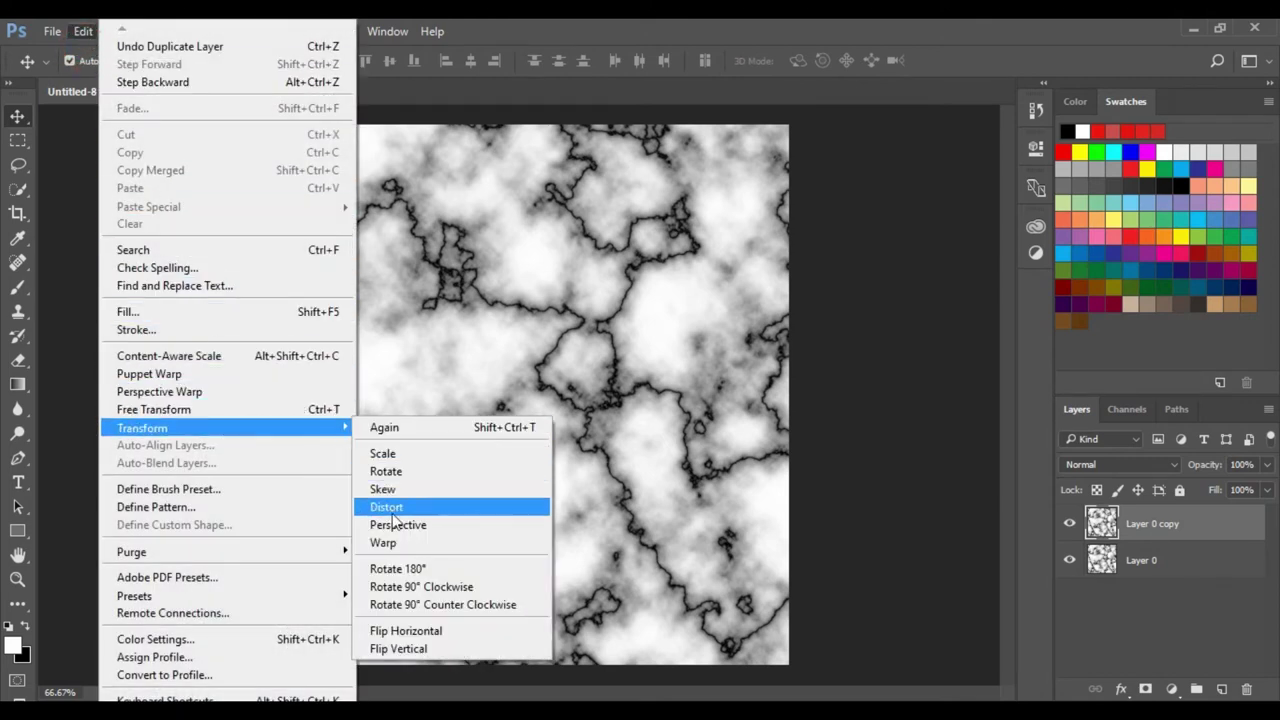
left_click(401, 587)
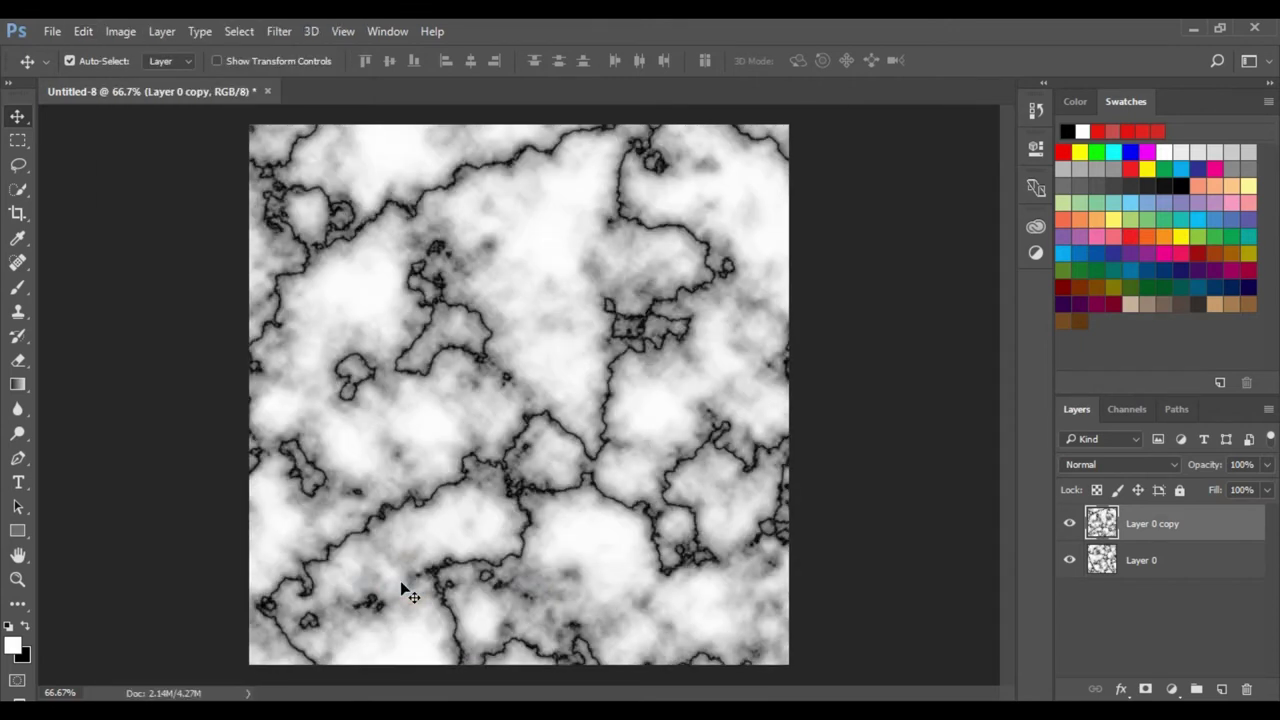
Apply a 50° Twirl distortion to the Layer 0 copy
left_click(279, 31)
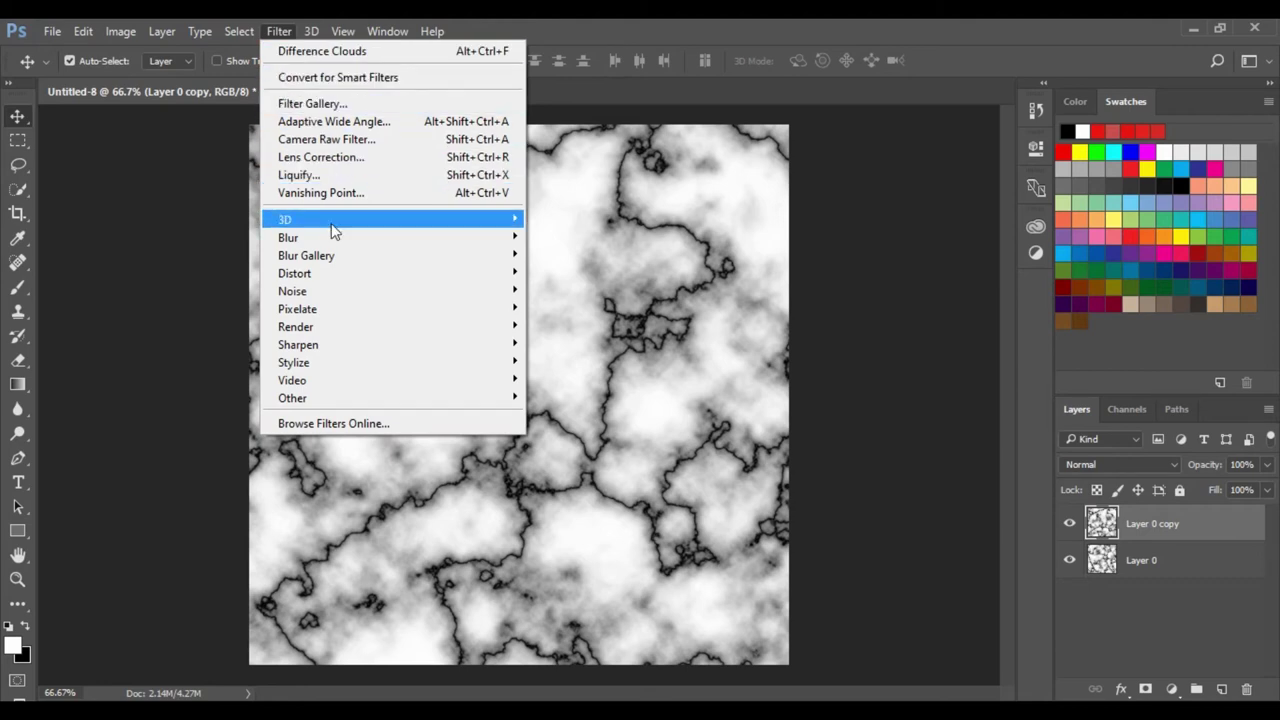
mouse_move(390, 273)
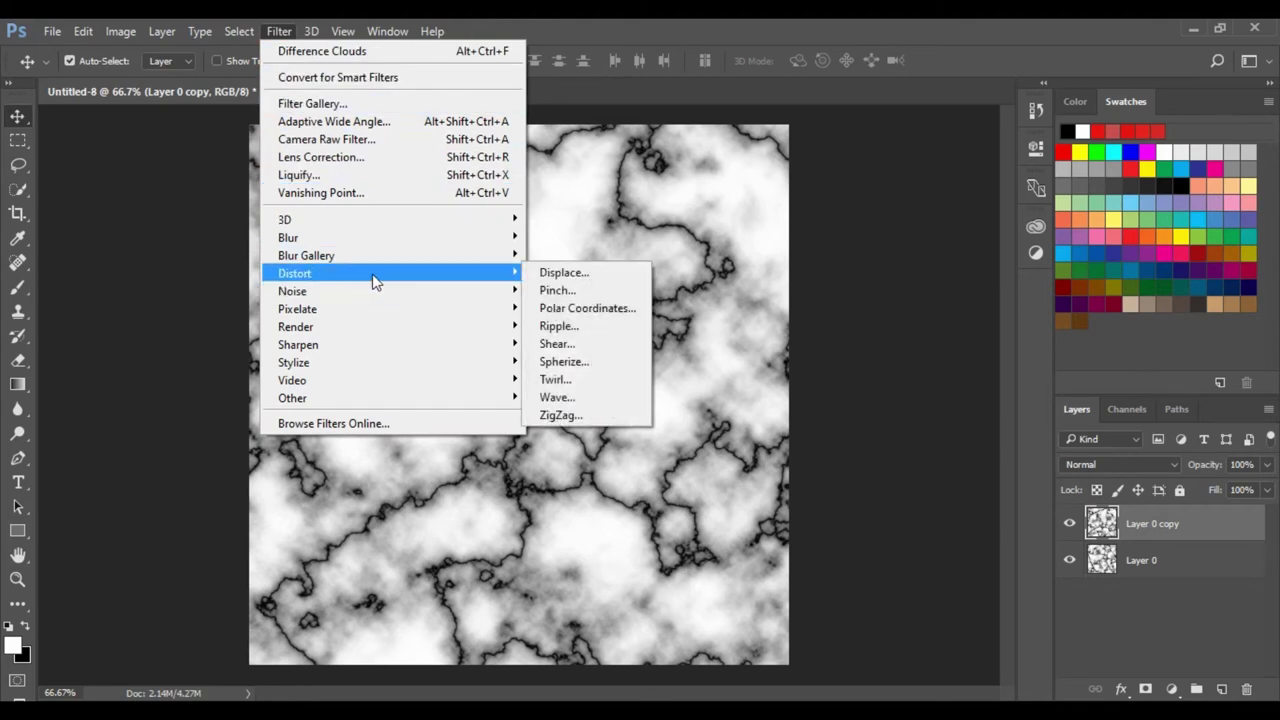
left_click(555, 381)
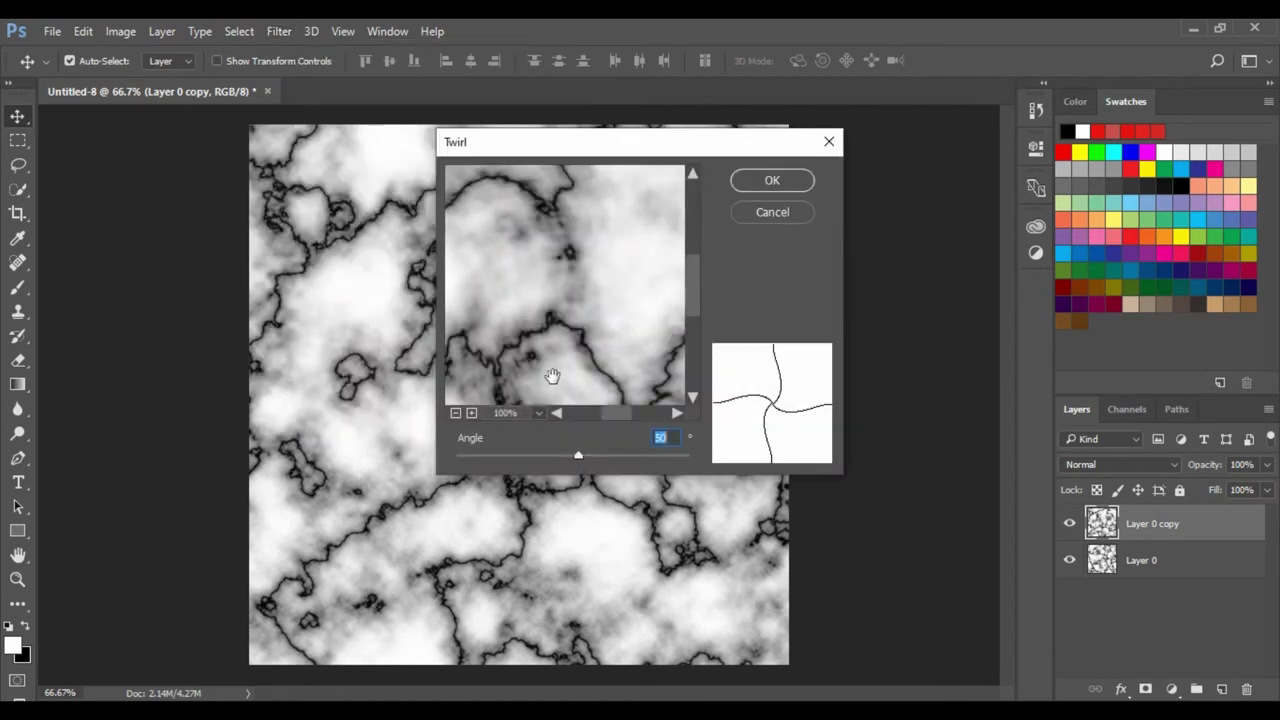
left_click(754, 183)
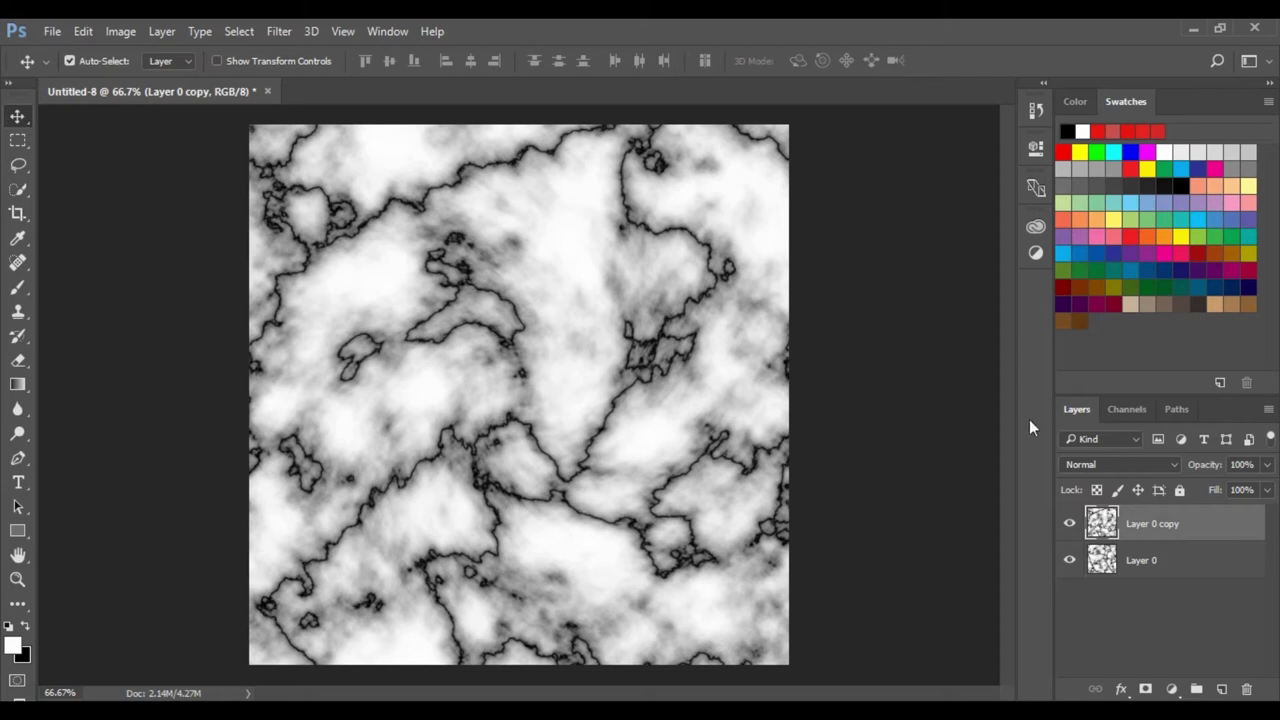
Set Layer 0 copy to Screen blend mode and merge it down into Layer 0
left_click(1171, 463)
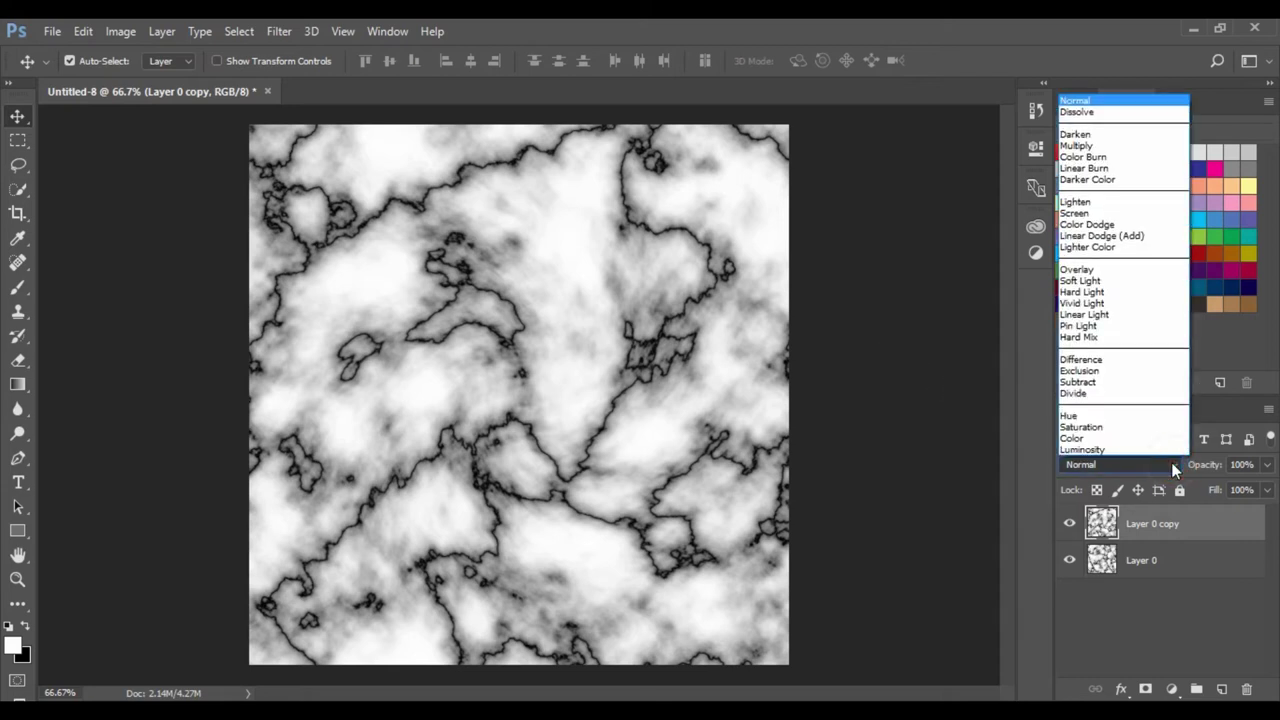
left_click(1144, 214)
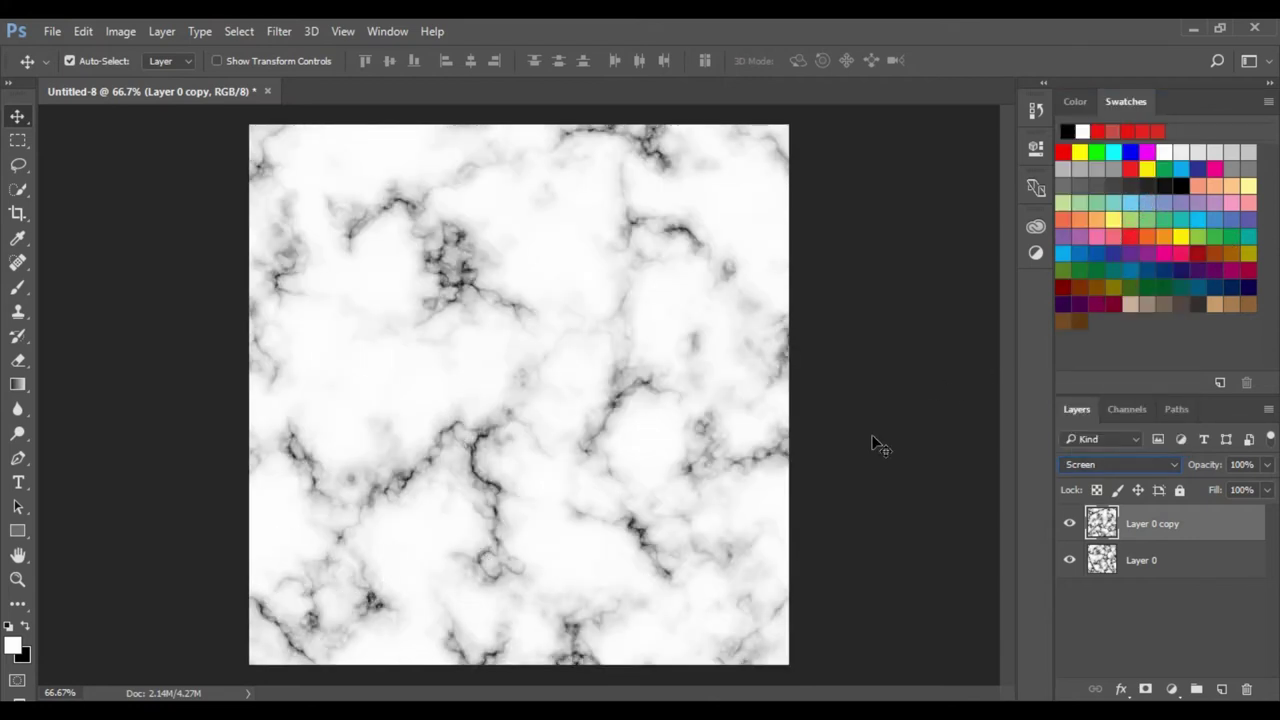
right_click(1157, 527)
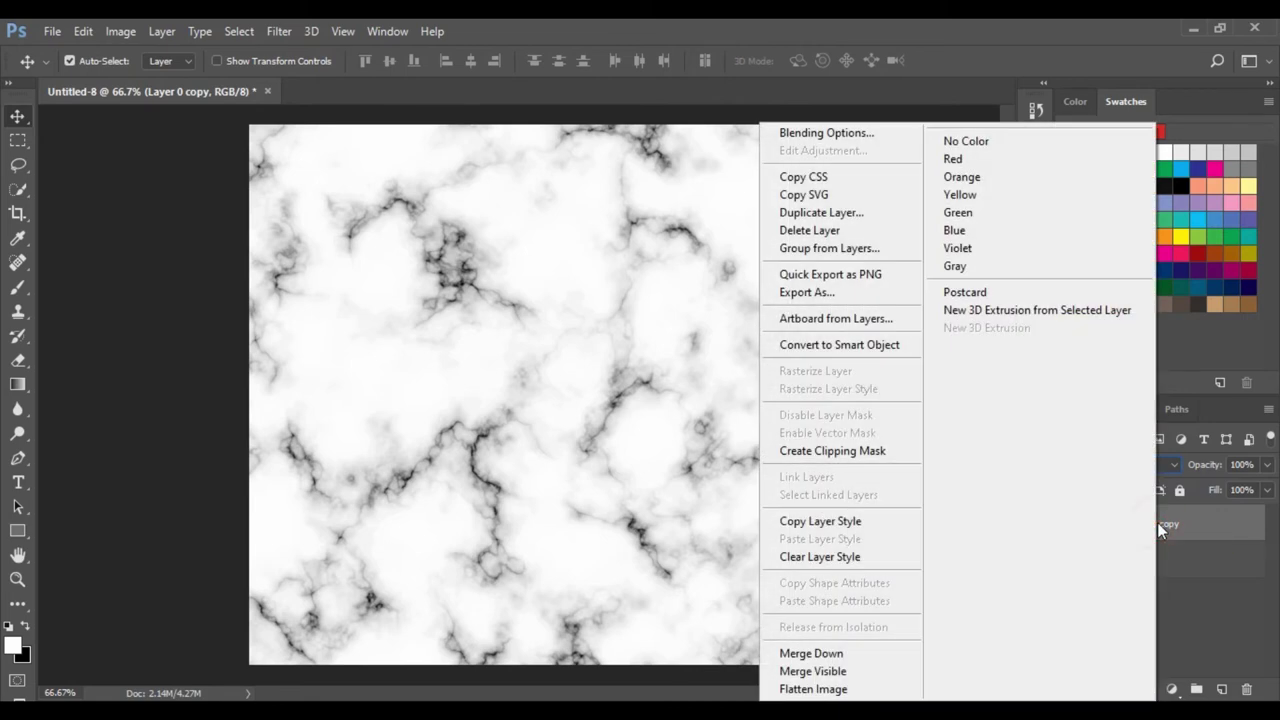
left_click(872, 655)
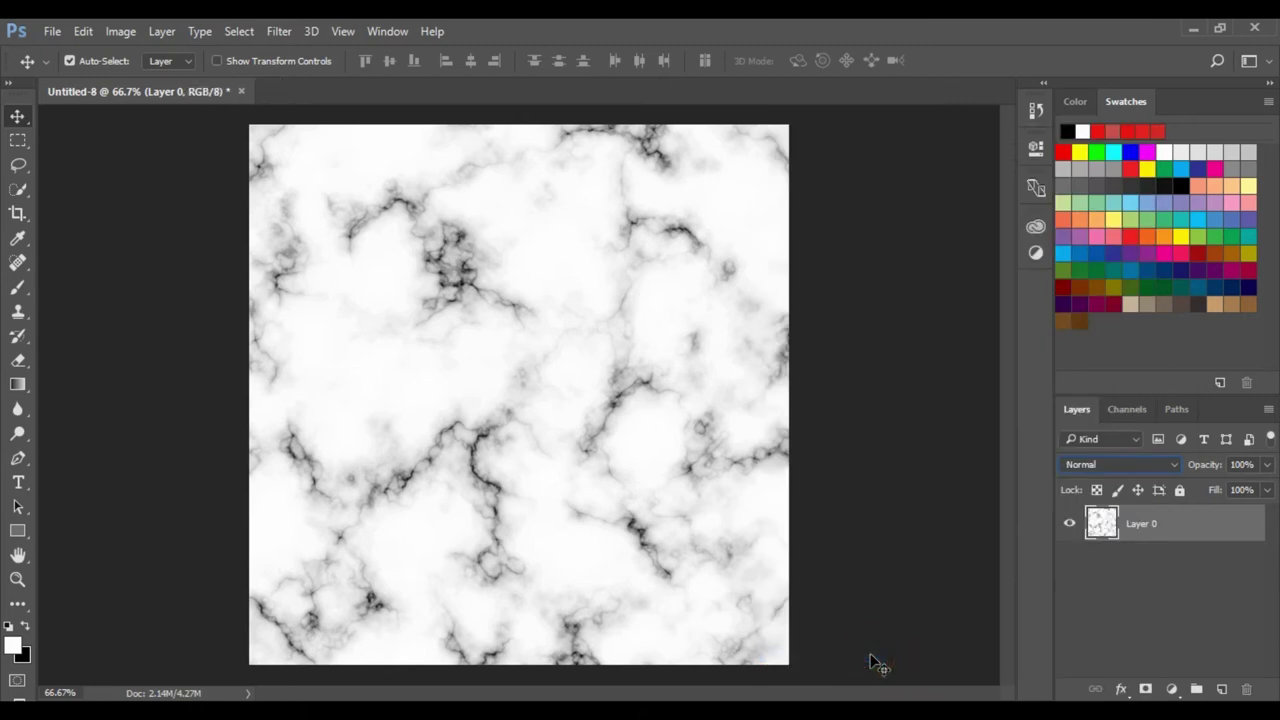
Add a dark red #902121 solid colour fill layer blended in Screen mode
left_click(1172, 689)
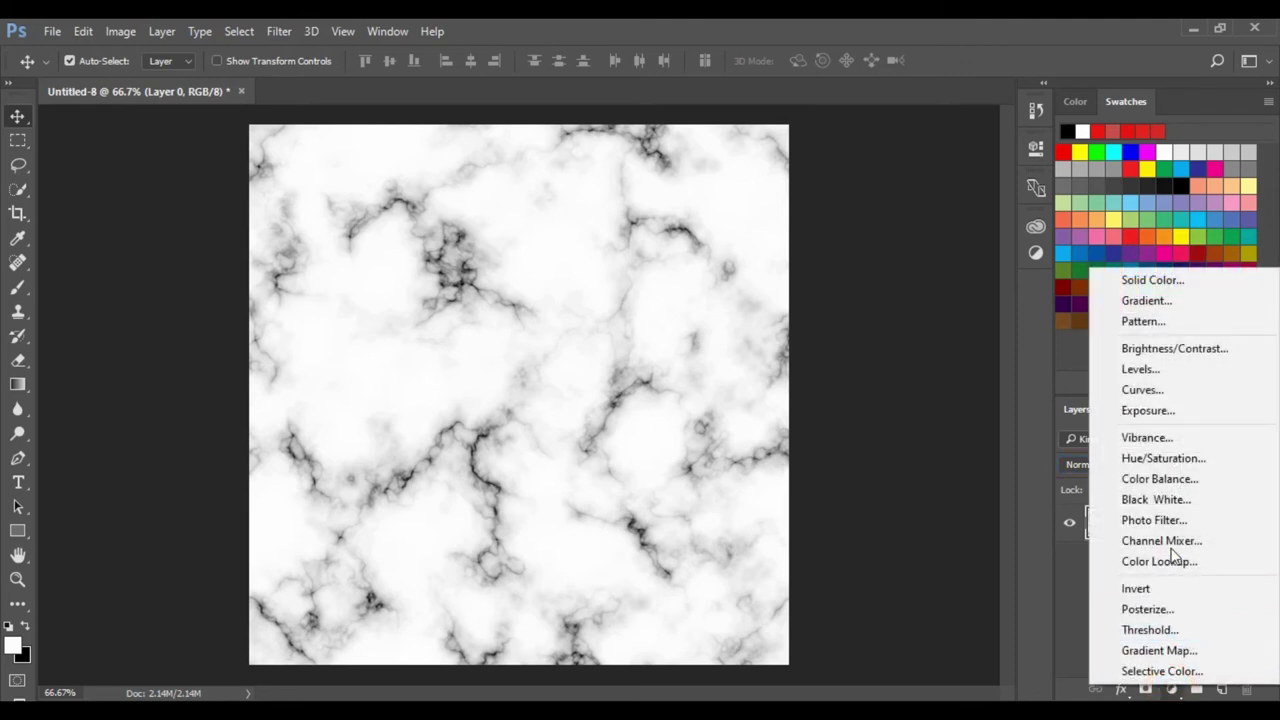
left_click(1182, 283)
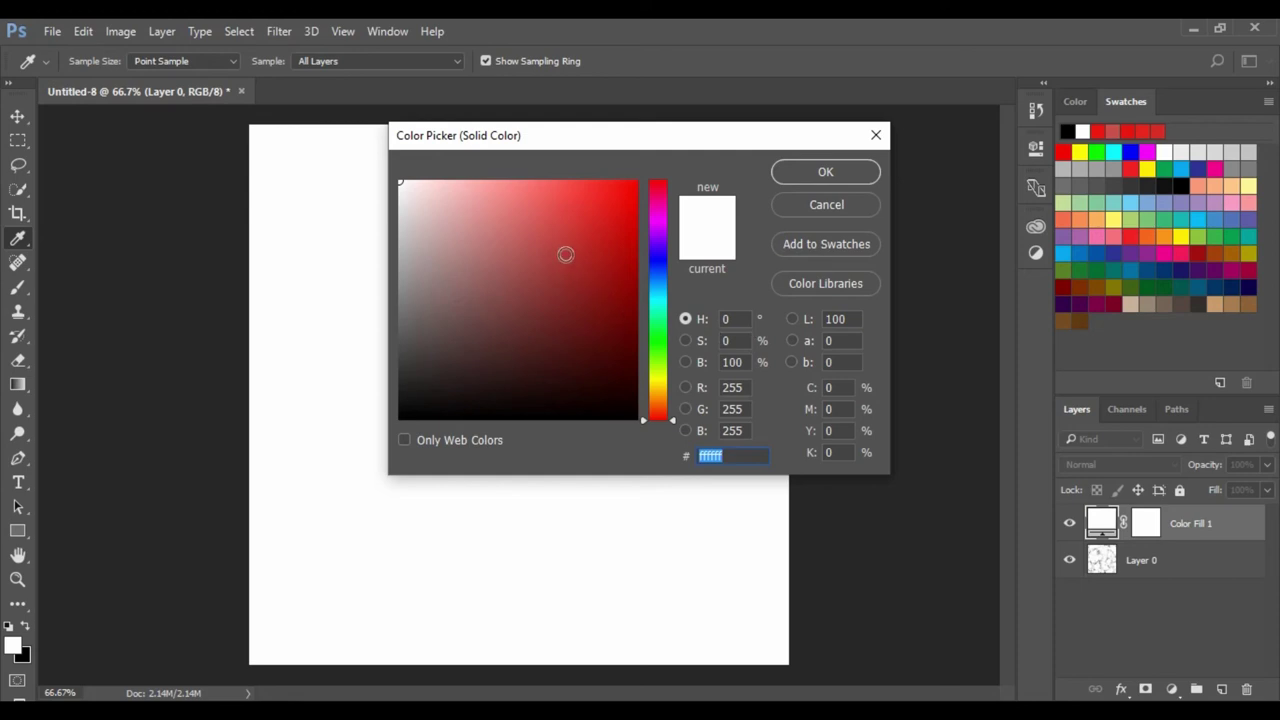
left_click(562, 246)
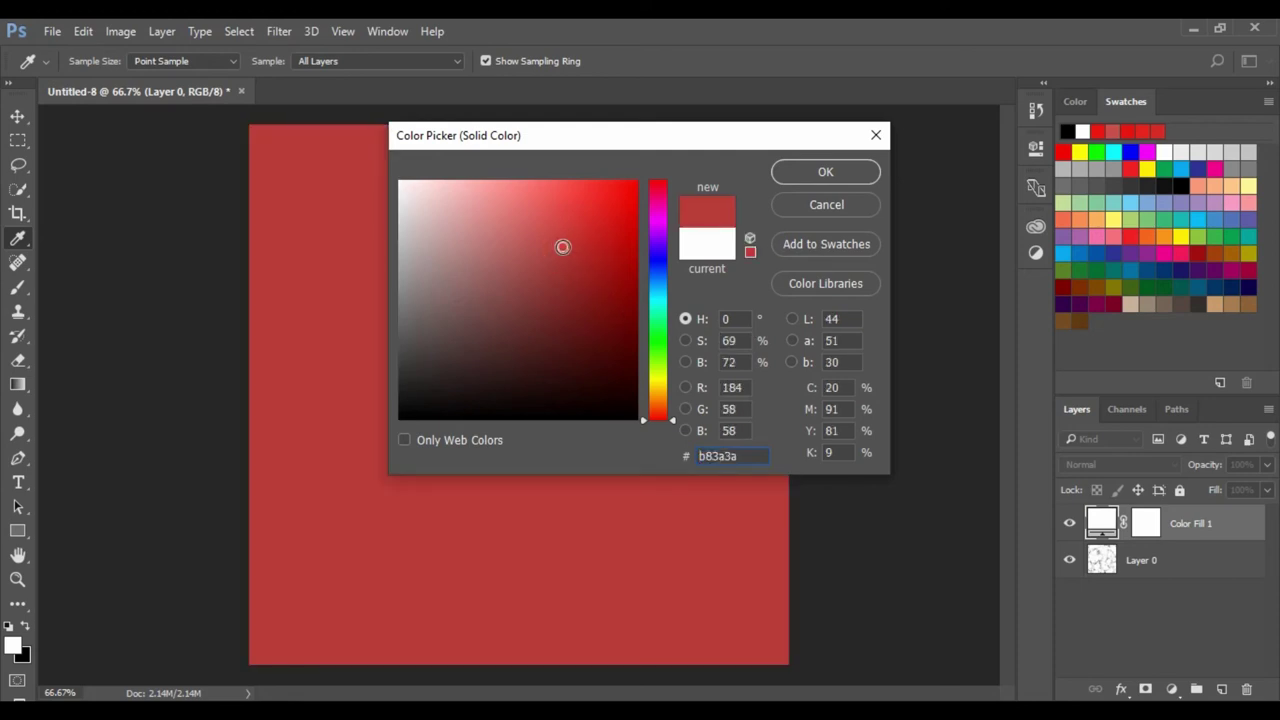
left_click_drag(562, 246, 583, 284)
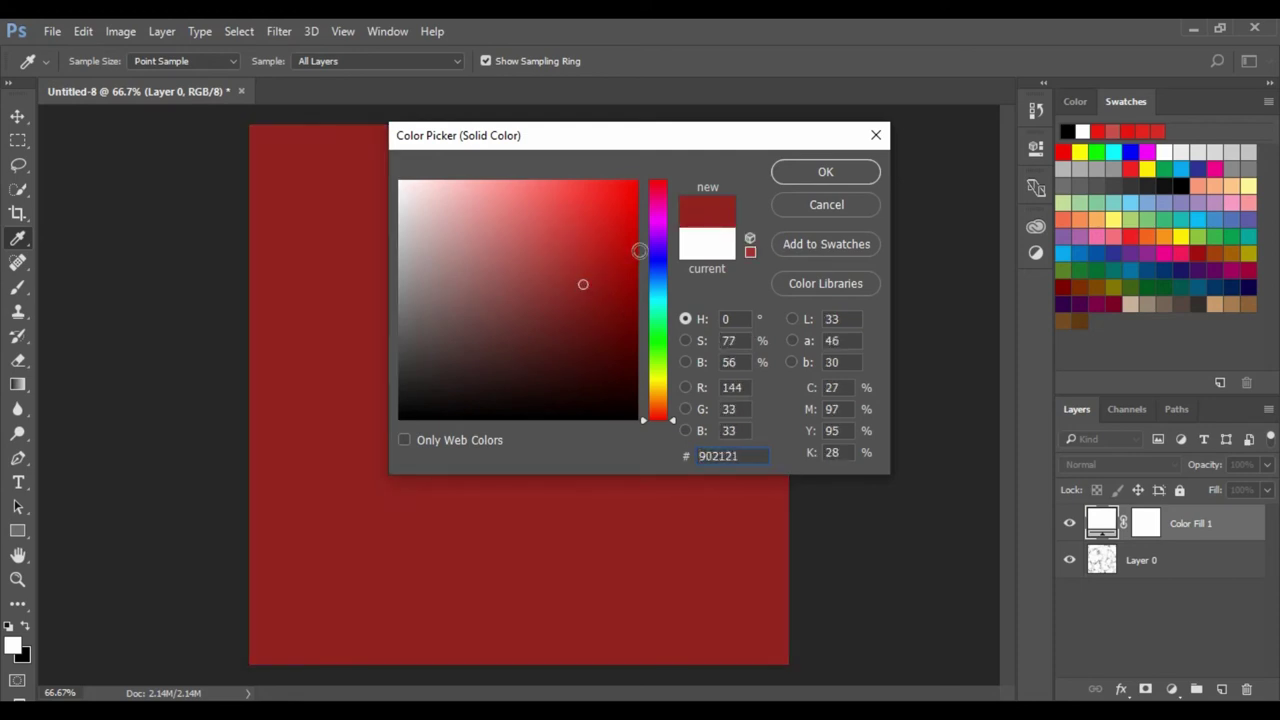
left_click(812, 172)
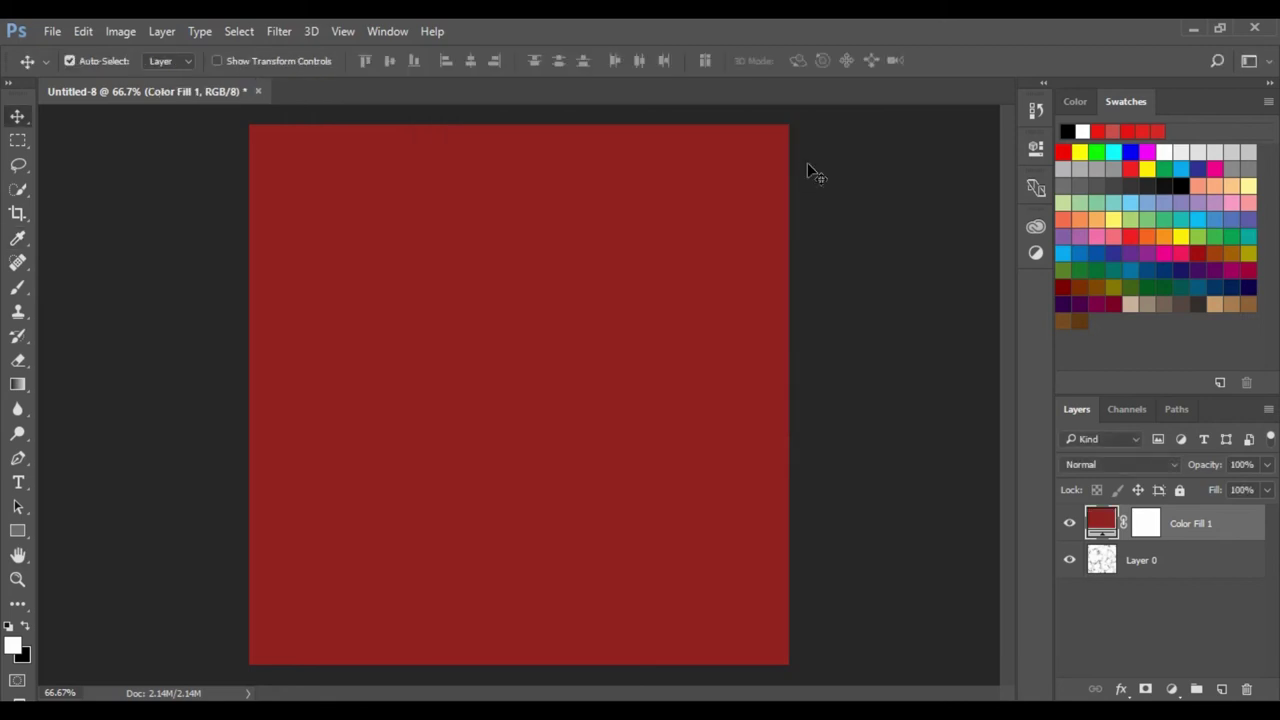
left_click(1173, 463)
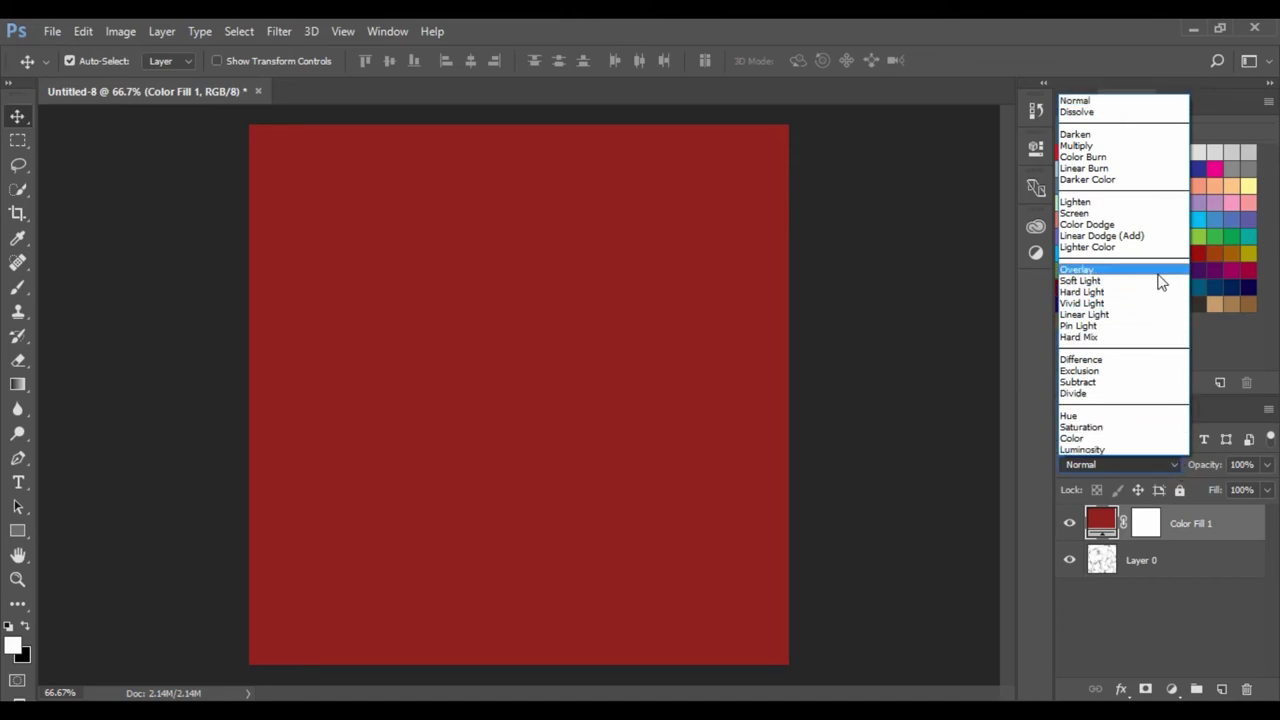
left_click(1158, 213)
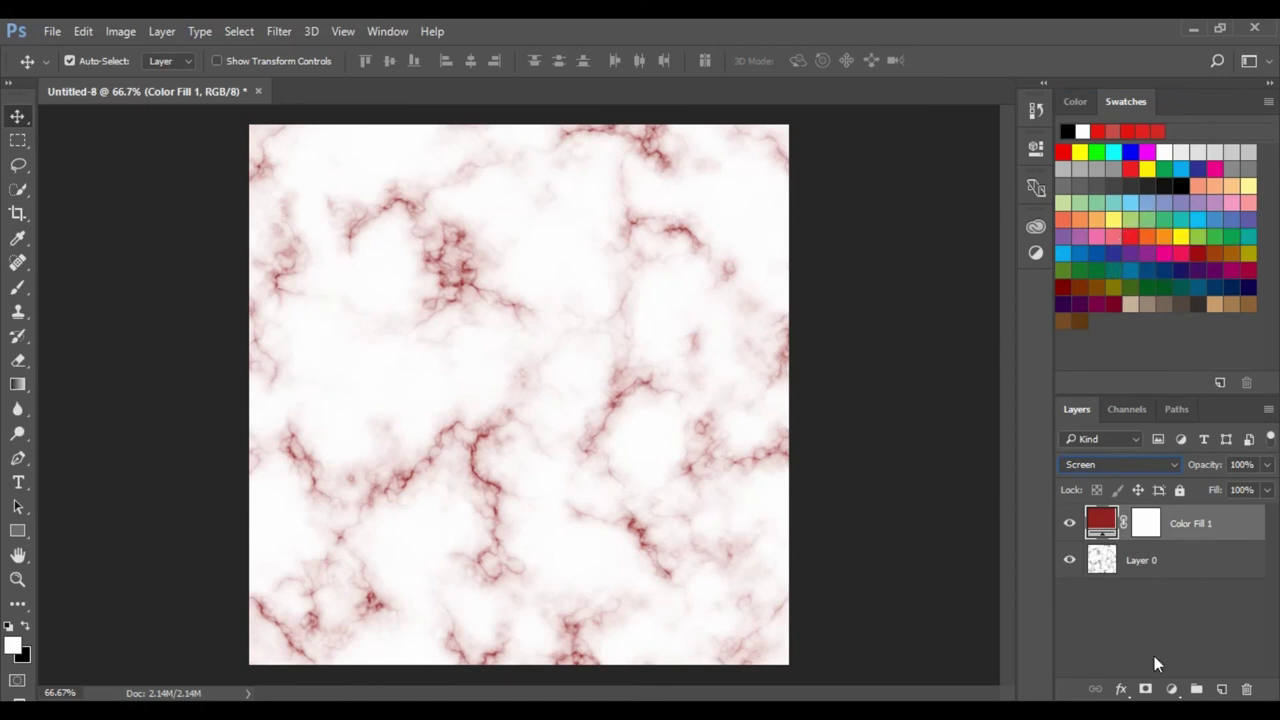
Add solid colour fill layer Color Fill 2 in salmon #f69679
left_click(1172, 689)
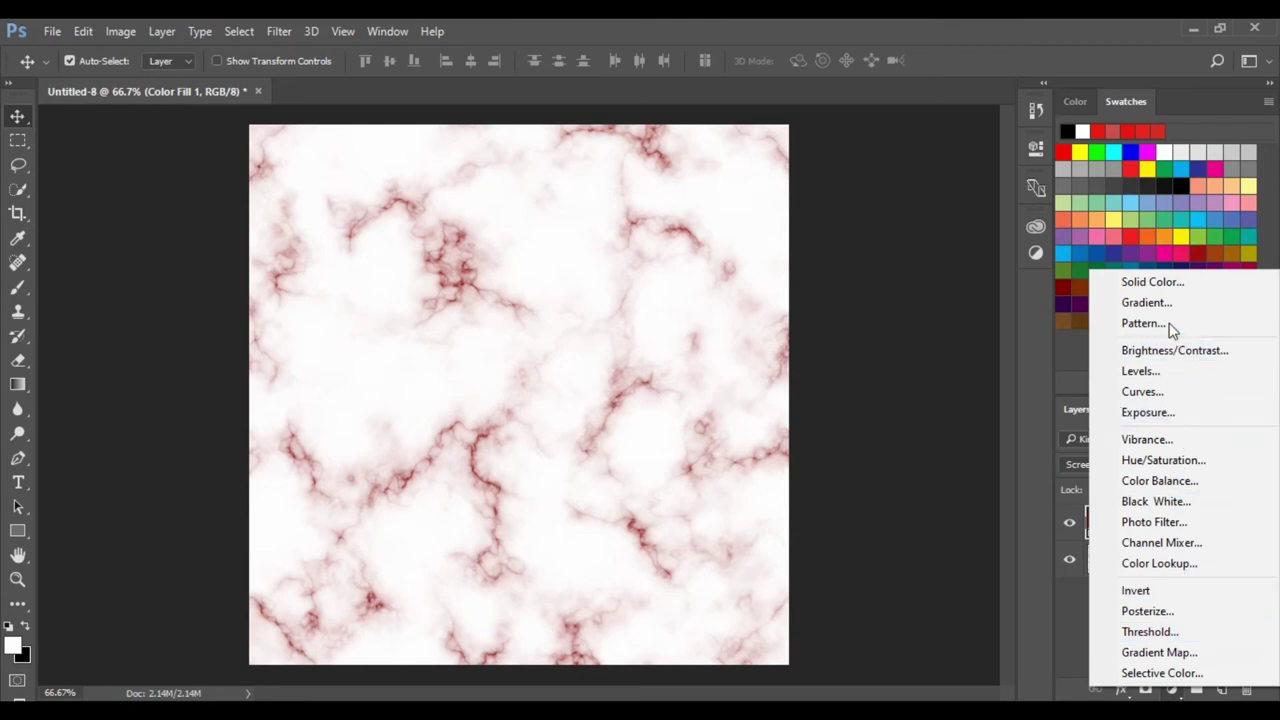
left_click(1160, 283)
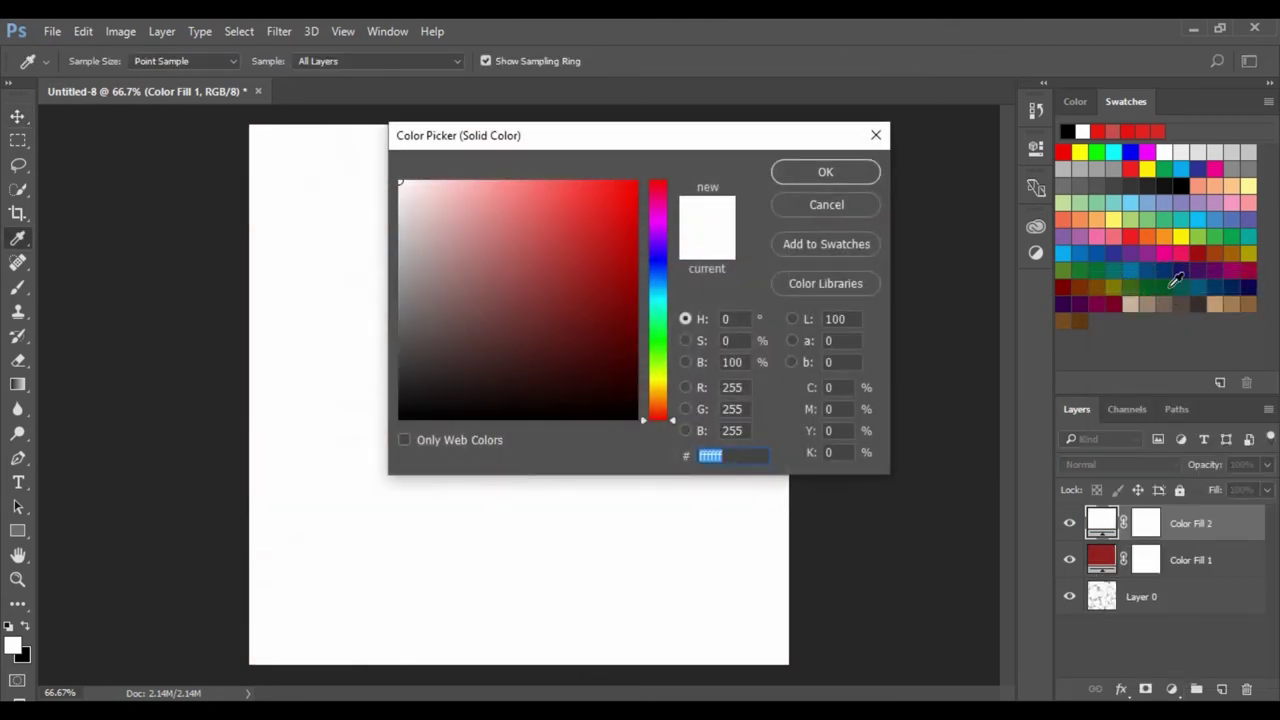
left_click(1193, 186)
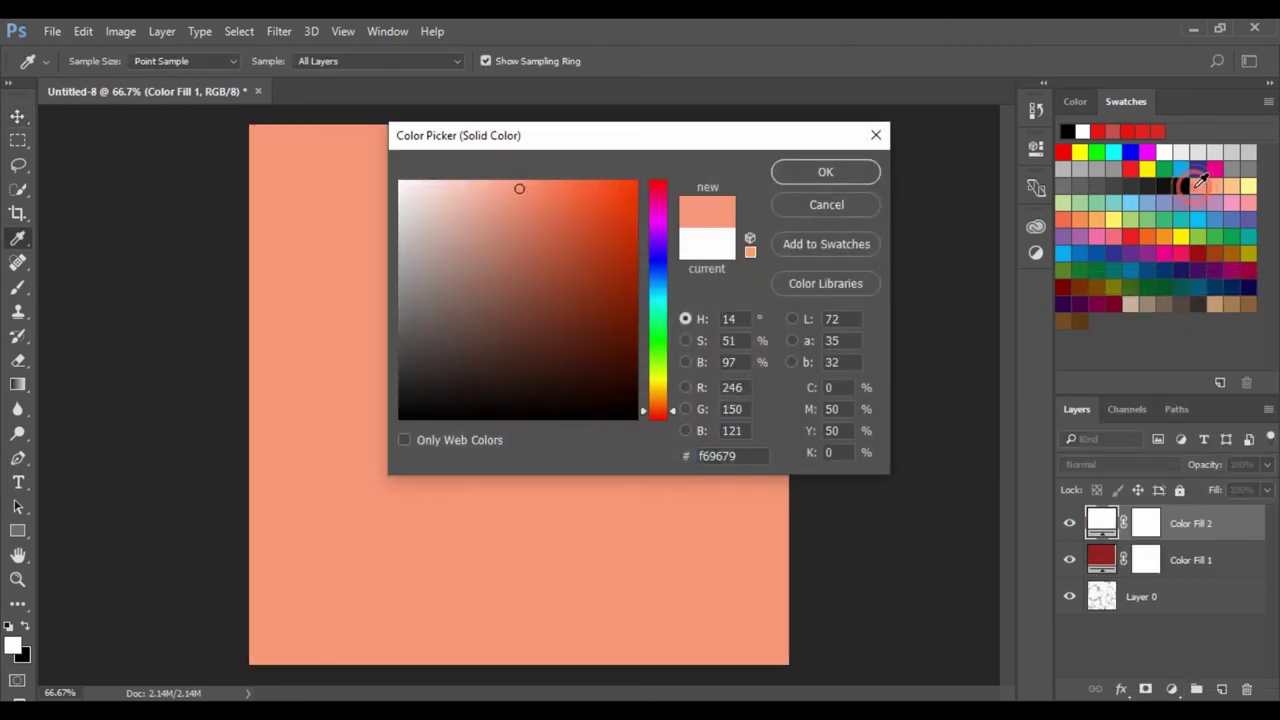
left_click(833, 170)
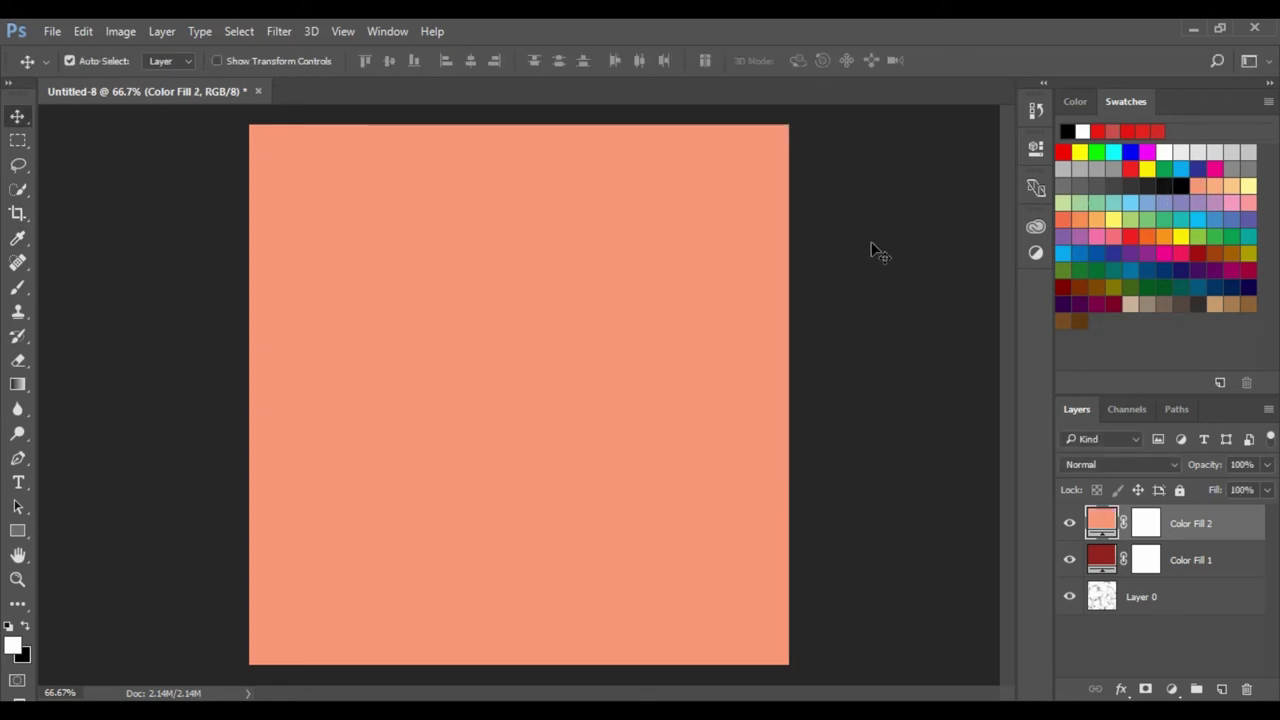
Set Color Fill 2 to Multiply, compare layer visibility, then show all three layers
left_click(1069, 560)
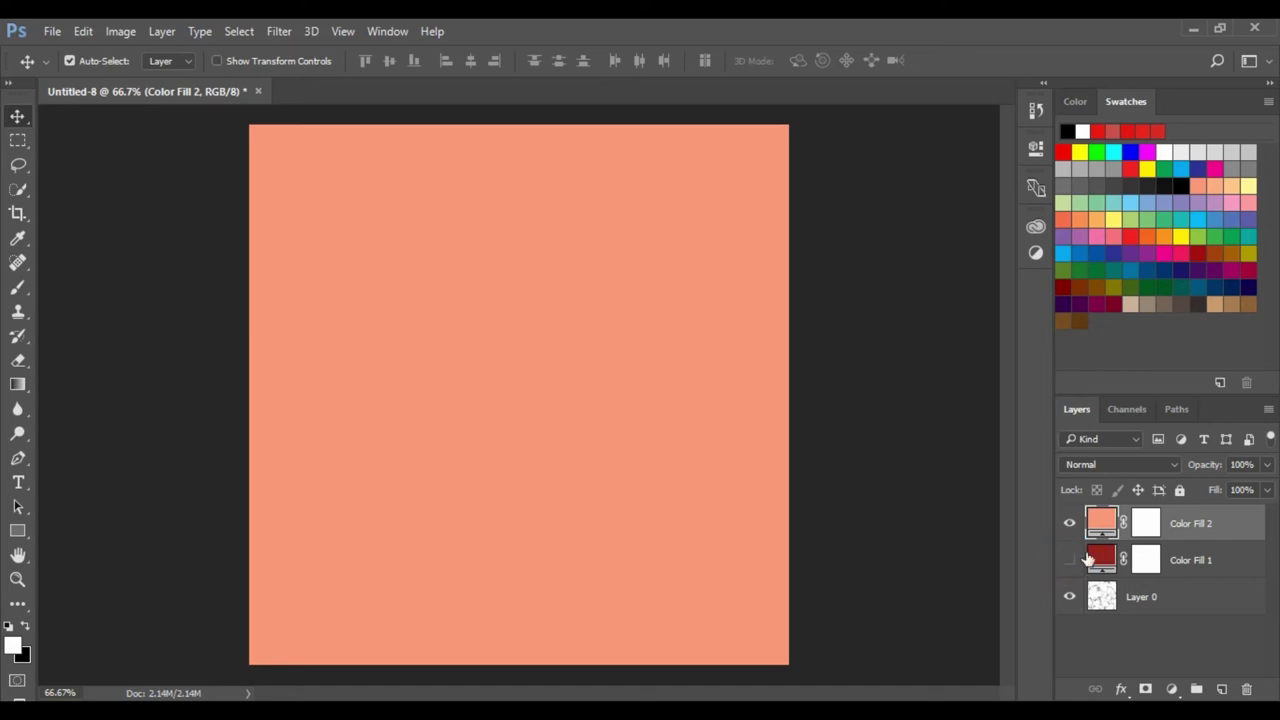
left_click(1174, 468)
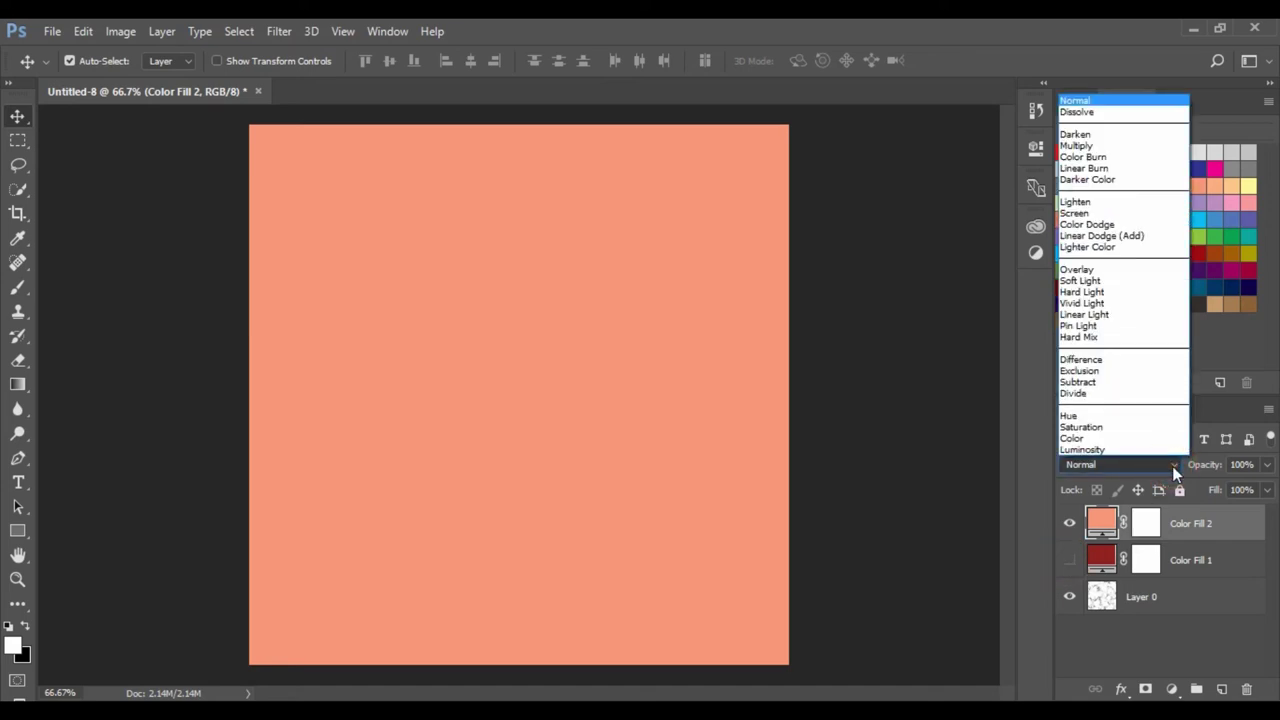
left_click(1148, 146)
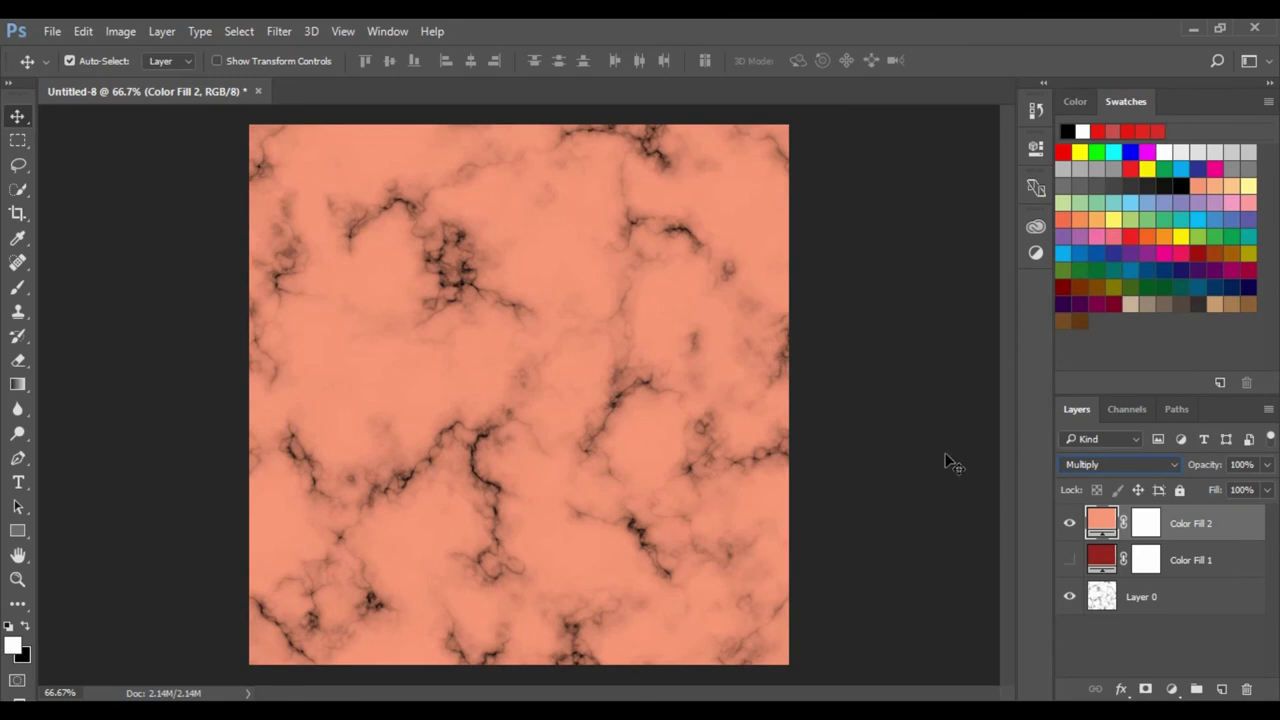
left_click(1070, 561)
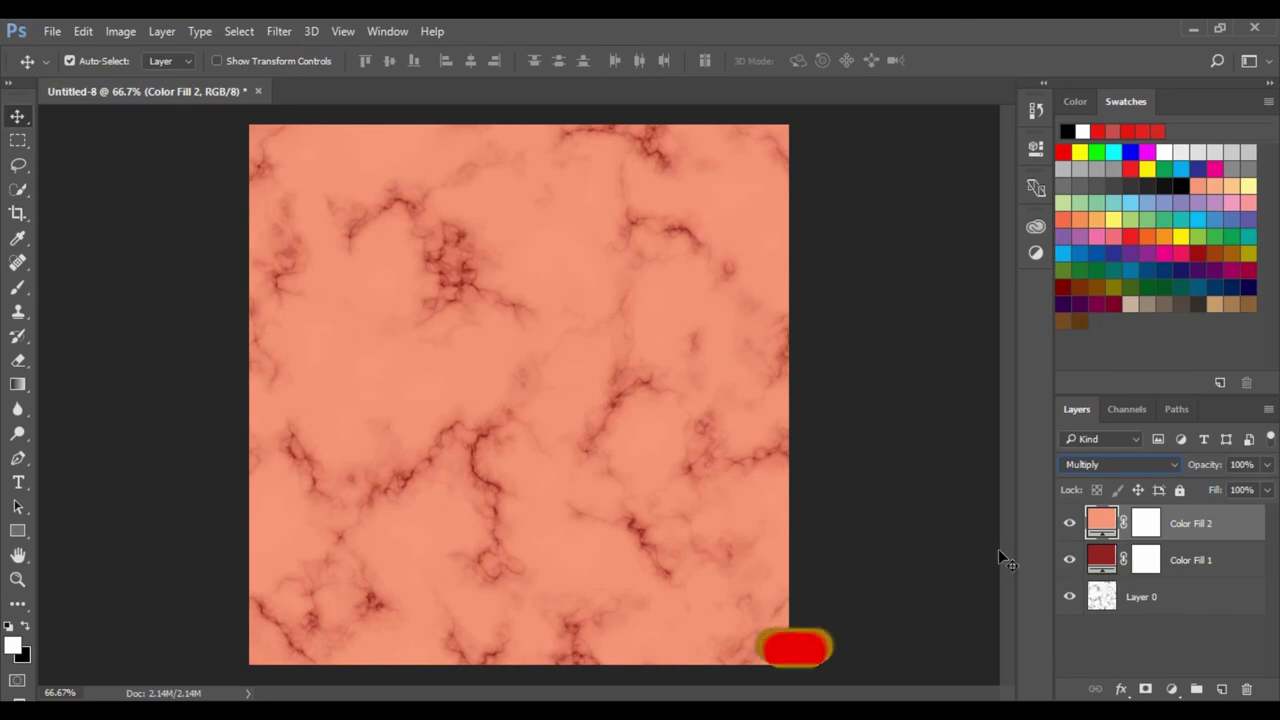
left_click(1070, 524)
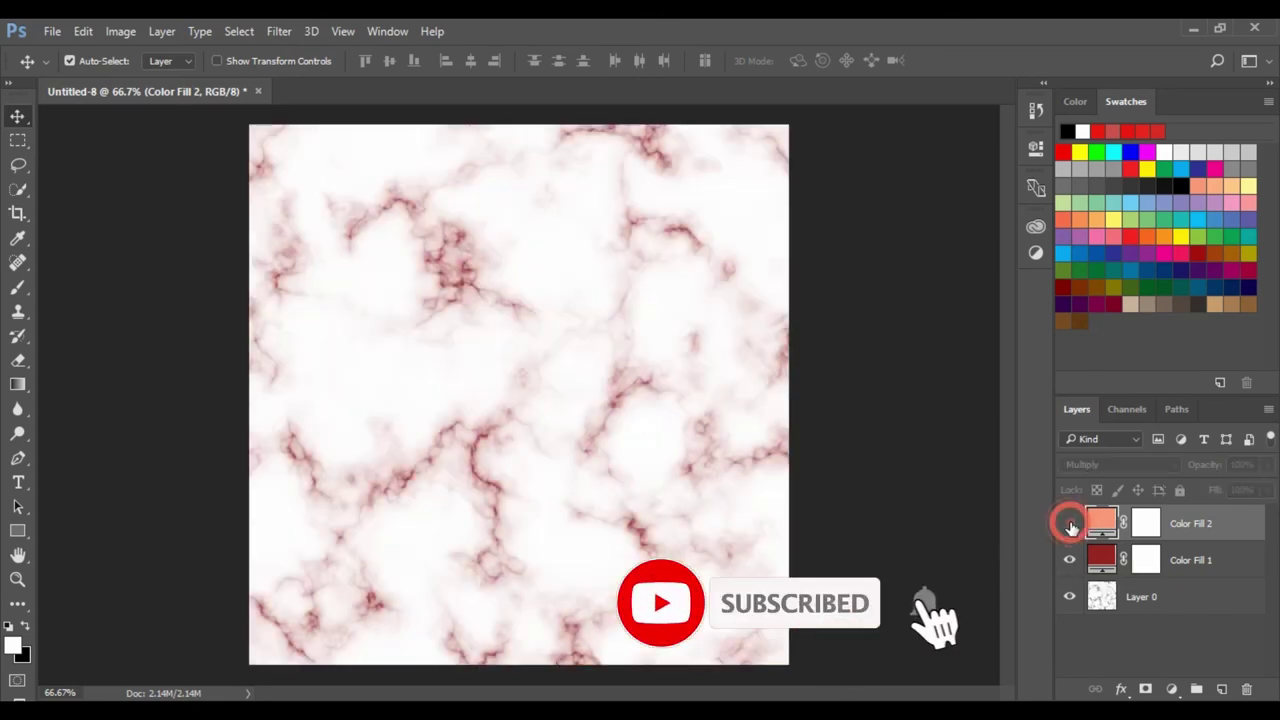
left_click(1070, 561)
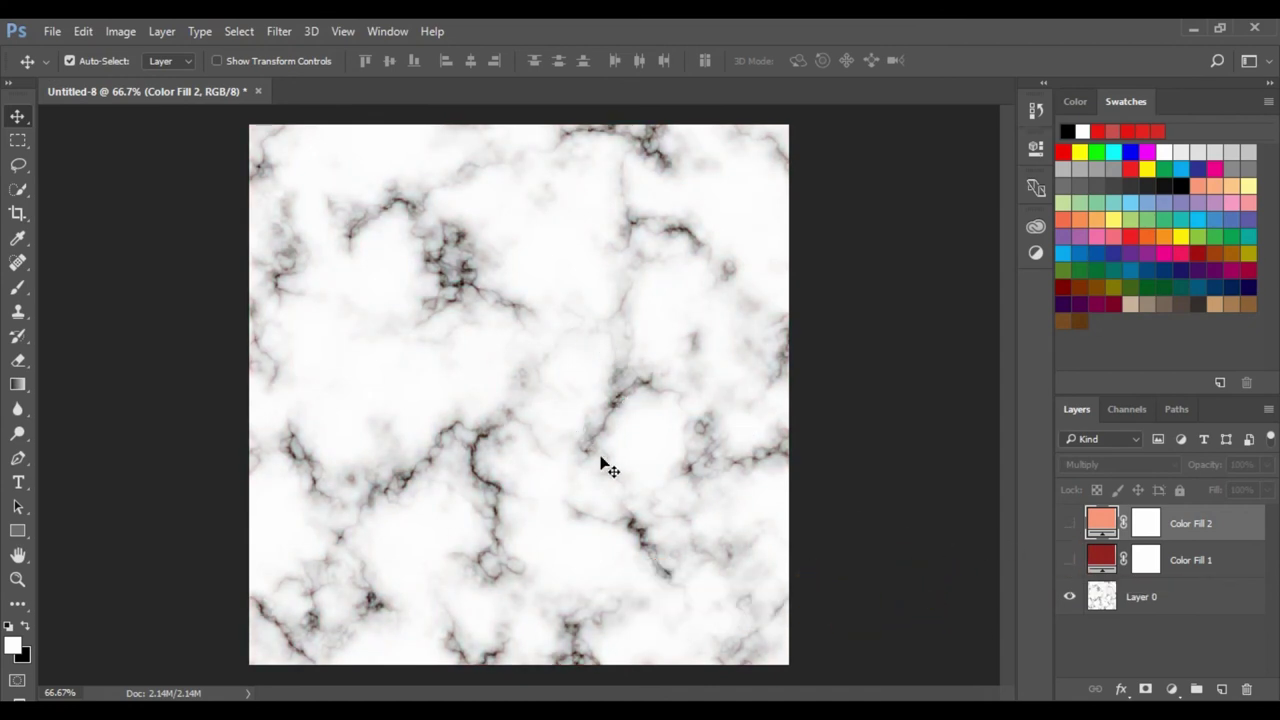
left_click(1068, 561)
left_click(1068, 523)
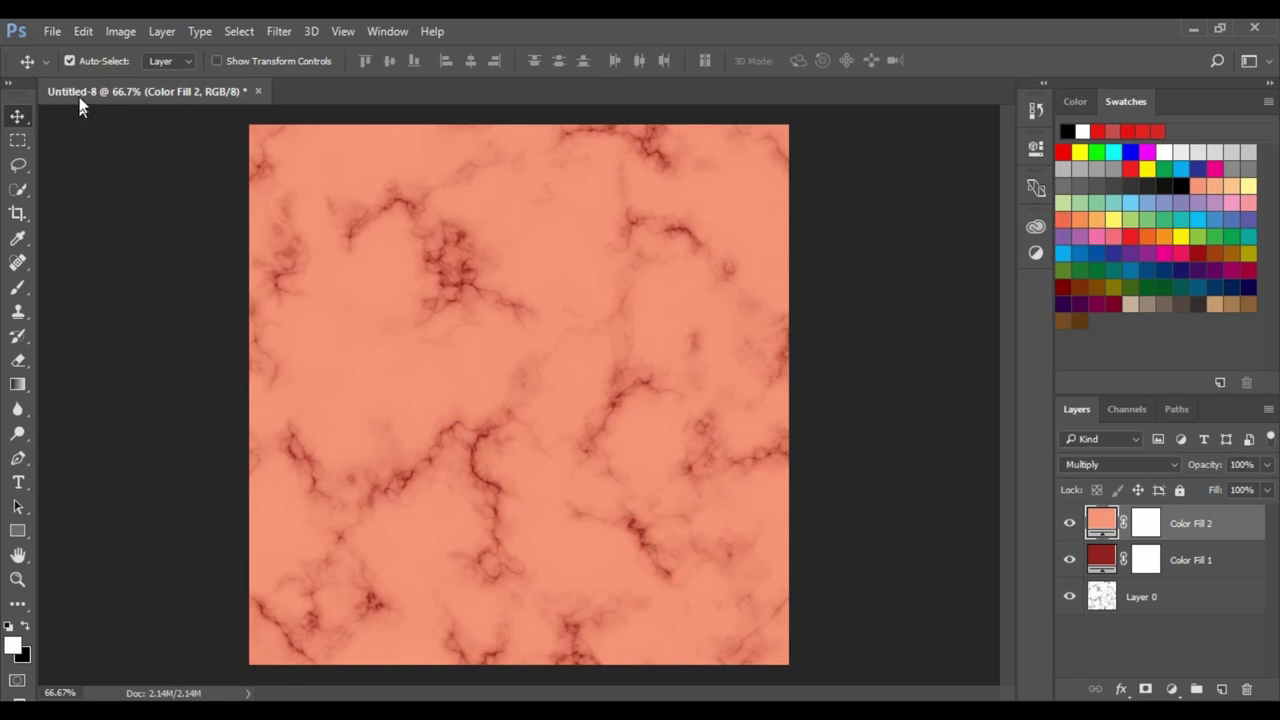
Define the salmon marble as a pattern named 'Marble Texture'
left_click(83, 31)
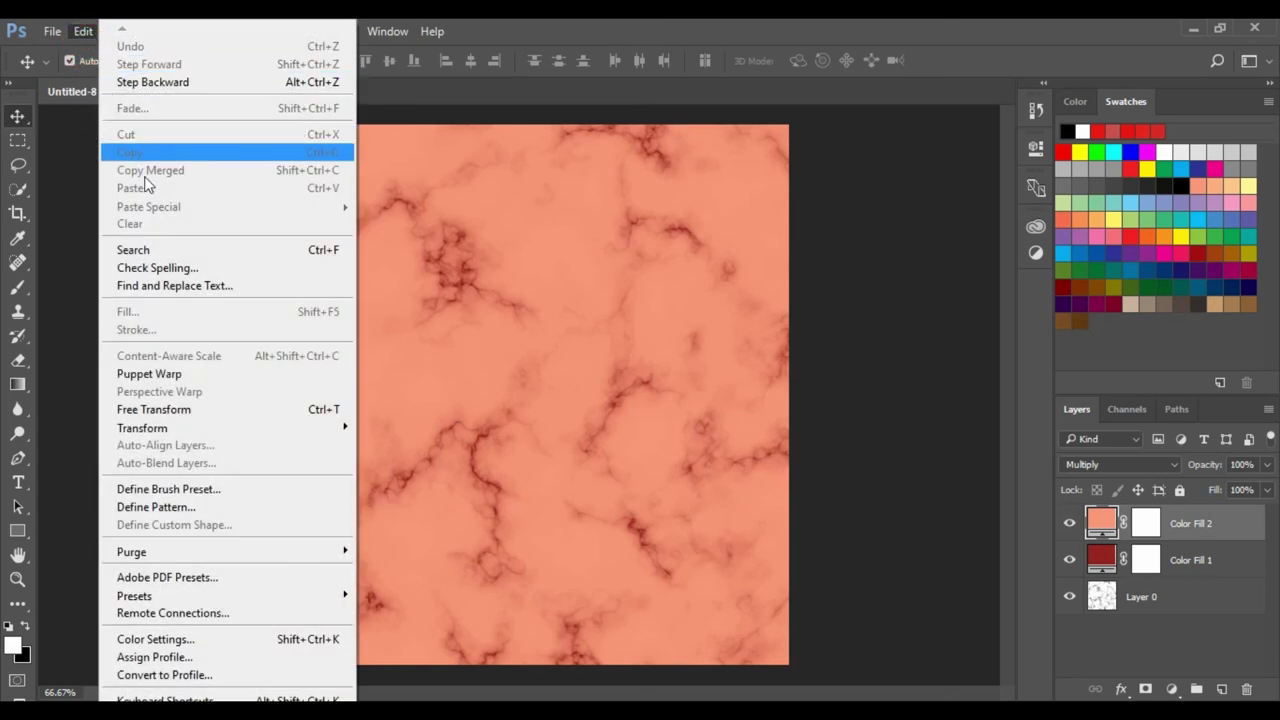
left_click(221, 512)
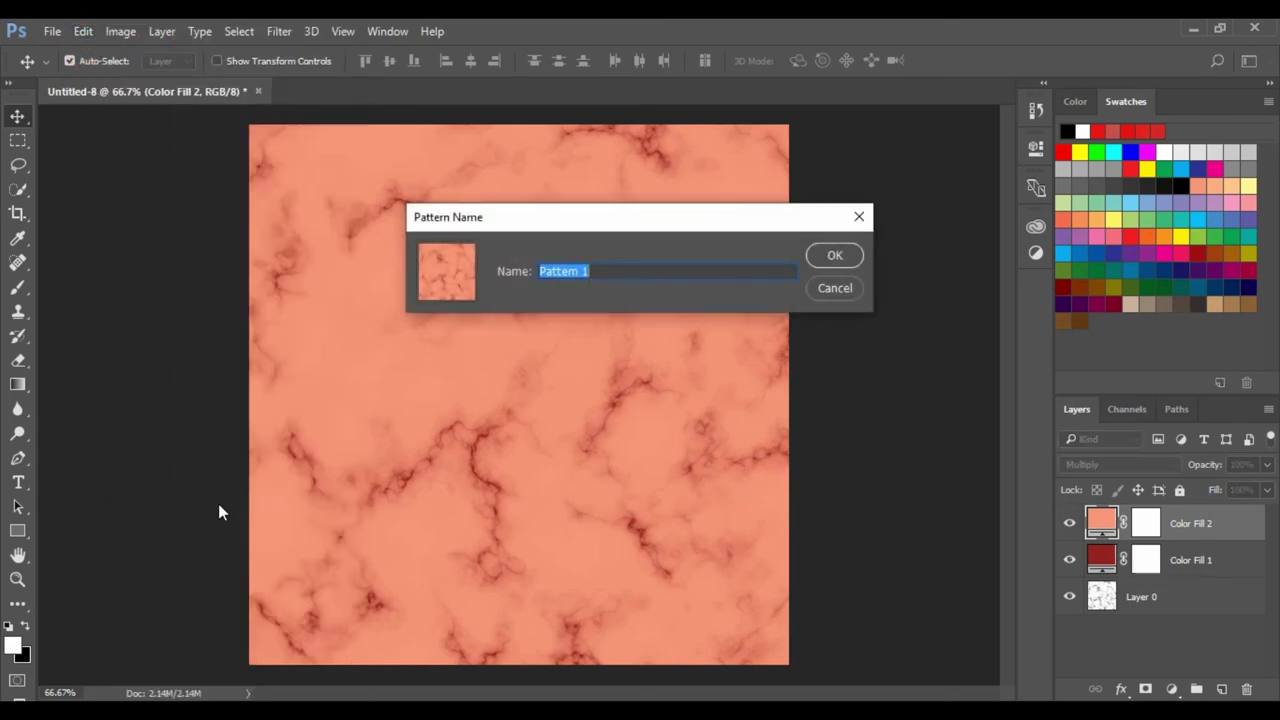
key("BackSpace")
left_click(826, 257)
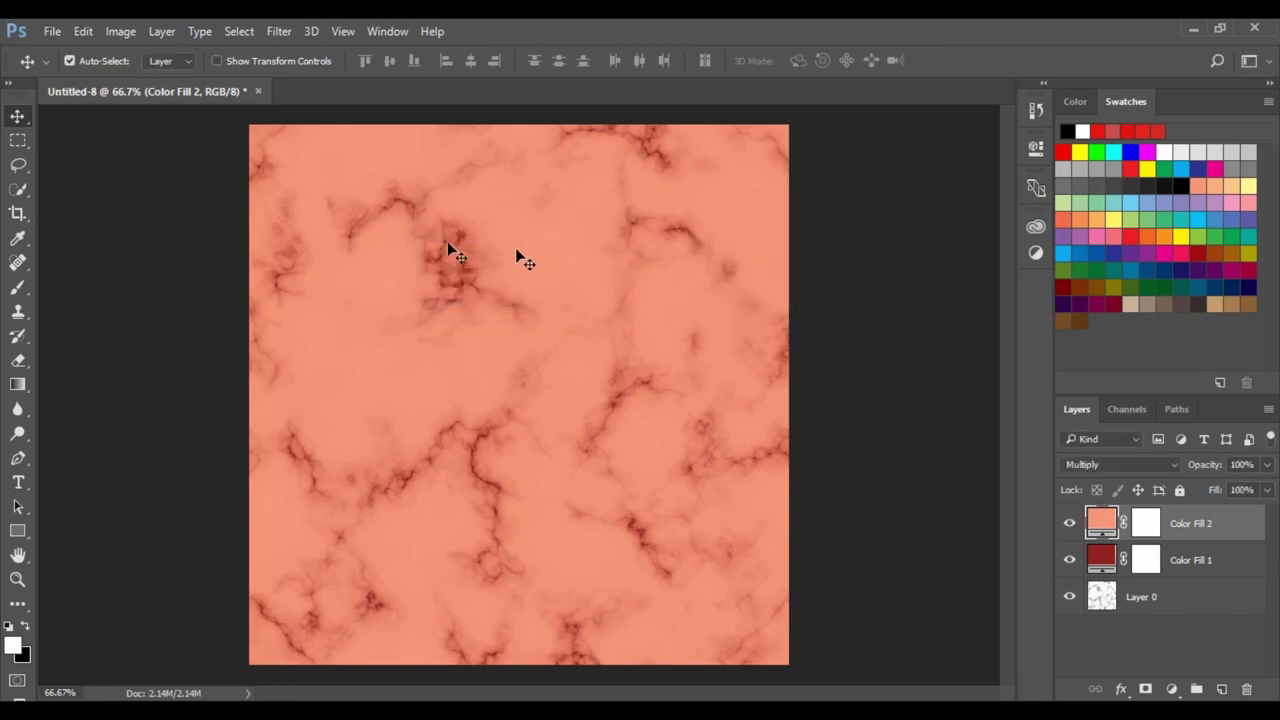
Create a new 12 × 12 cm document at 72 pixels/cm from the recent preset
left_click(53, 32)
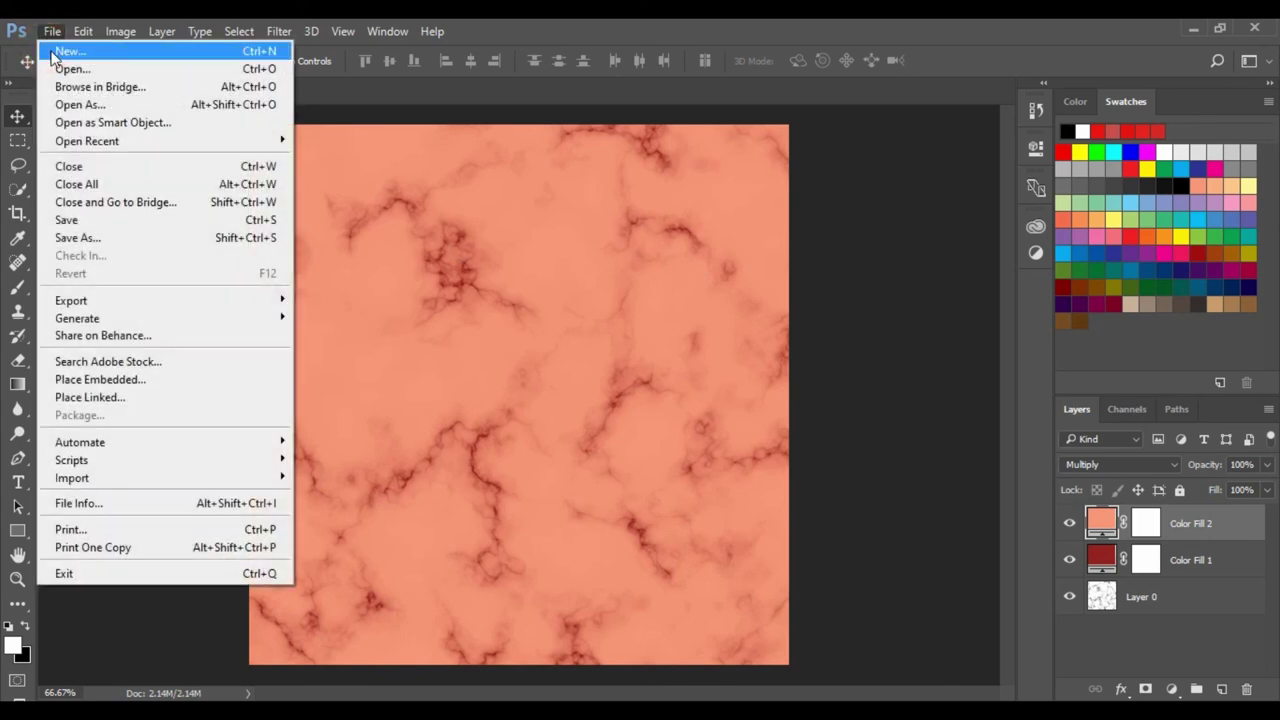
left_click(56, 48)
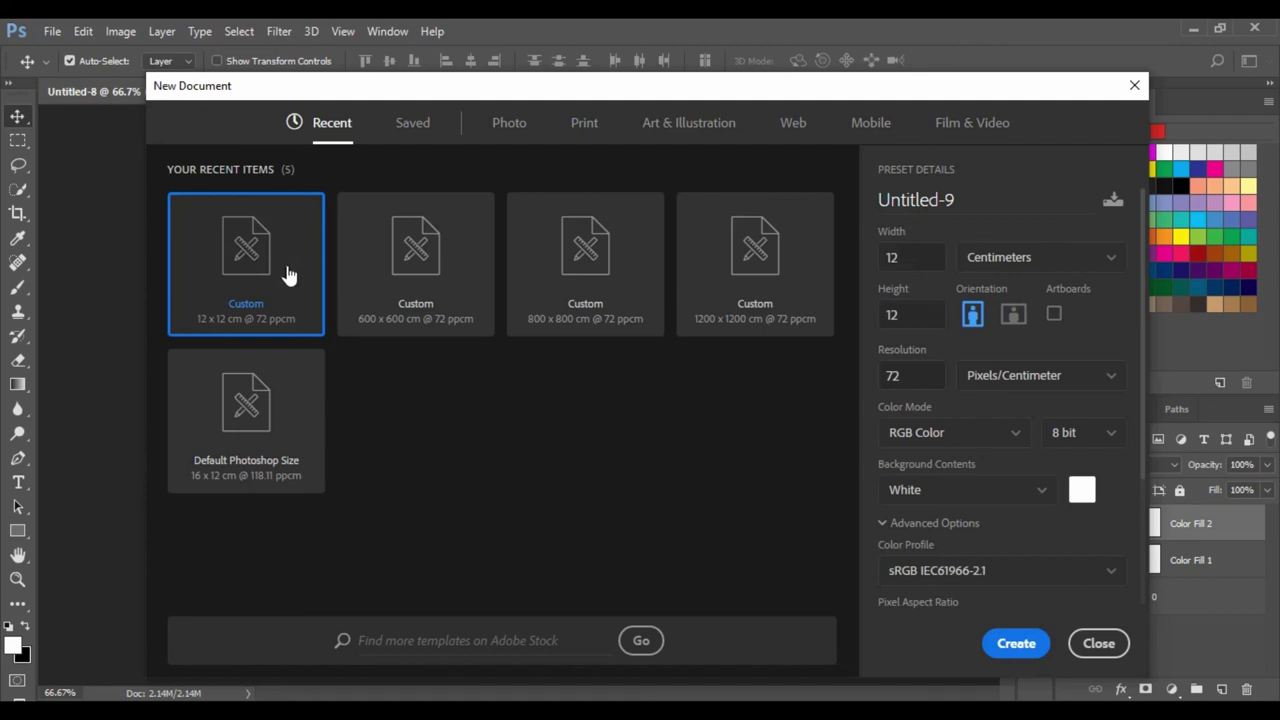
left_click(1000, 647)
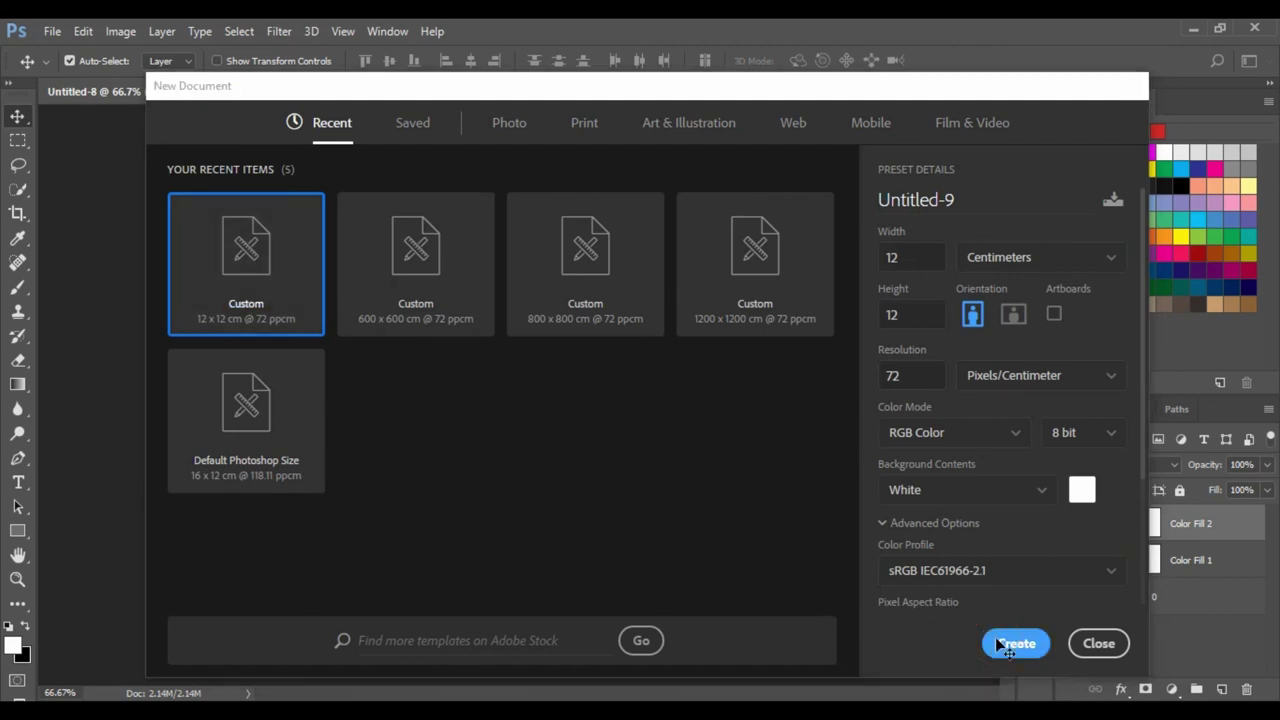
left_click(78, 34)
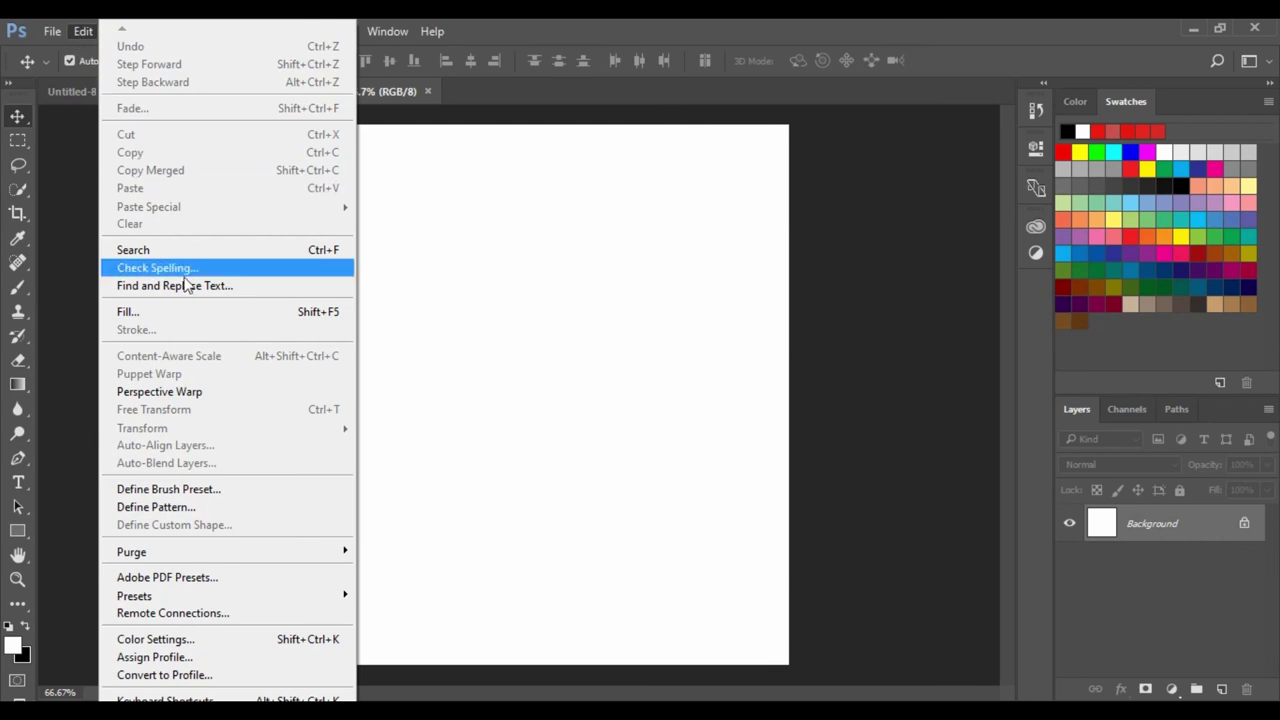
Fill Untitled-9 with the salmon marble pattern, then return to Untitled-8
left_click(196, 314)
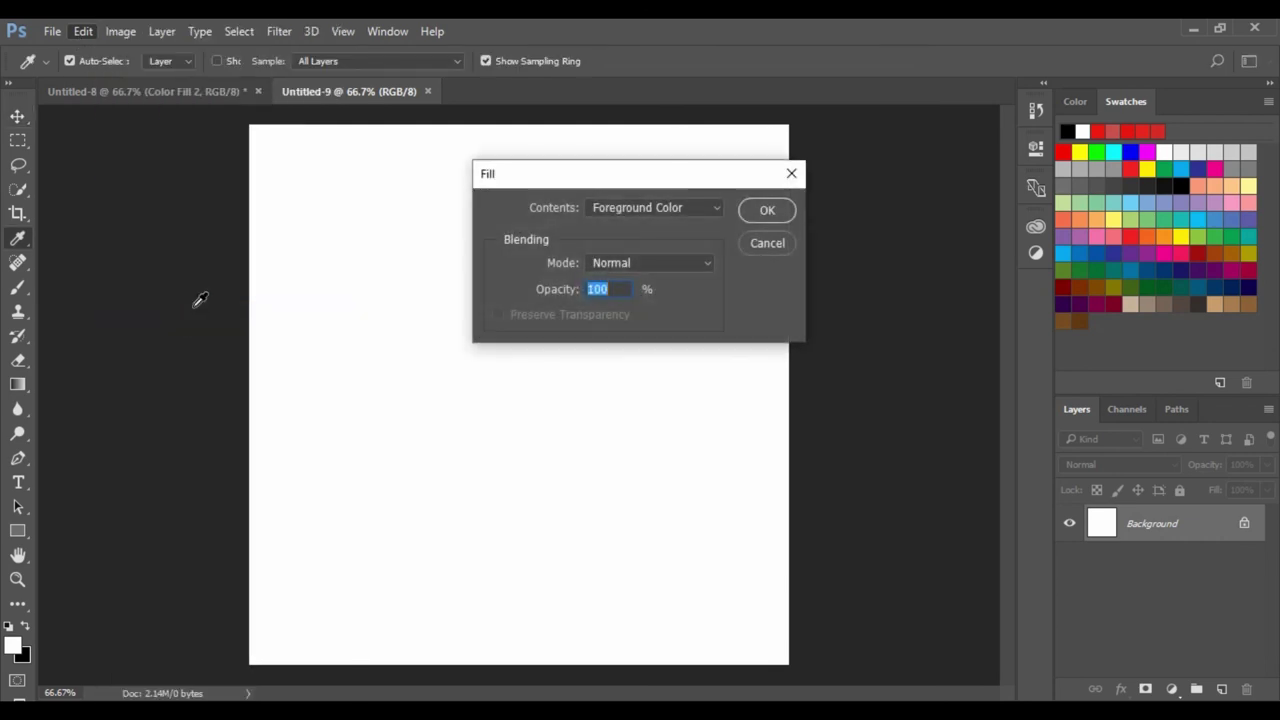
left_click(713, 211)
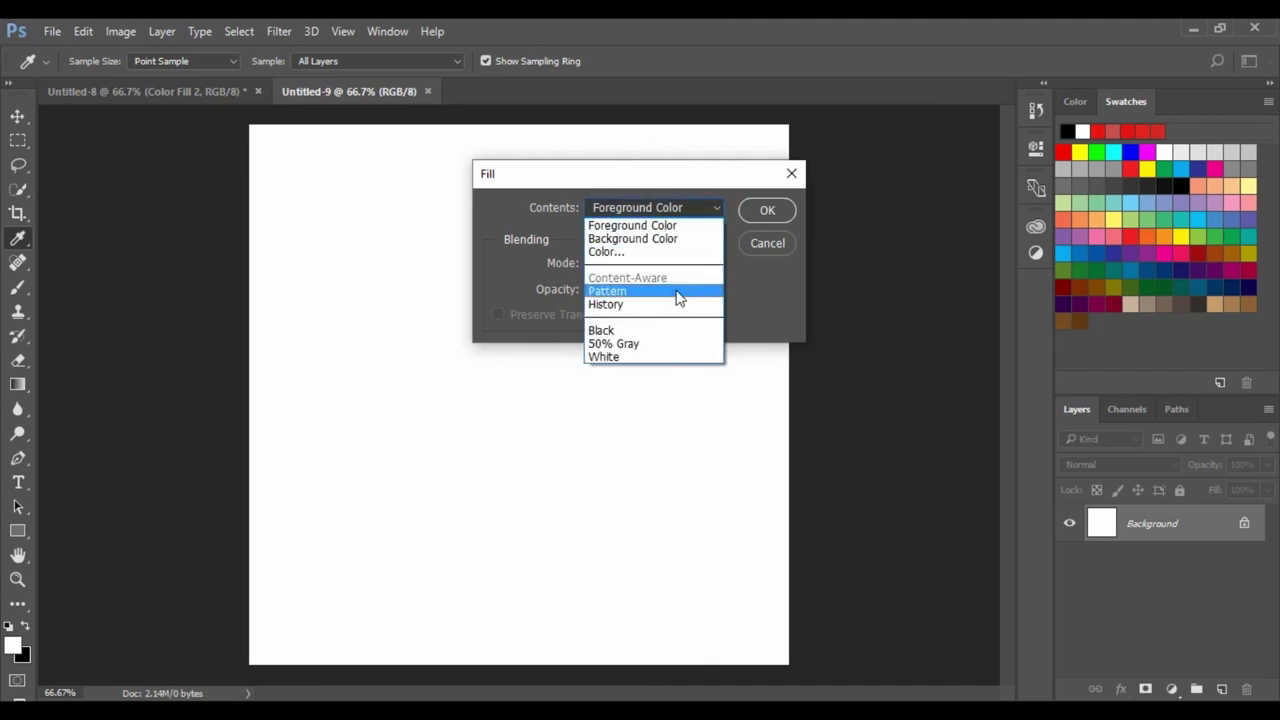
left_click(676, 290)
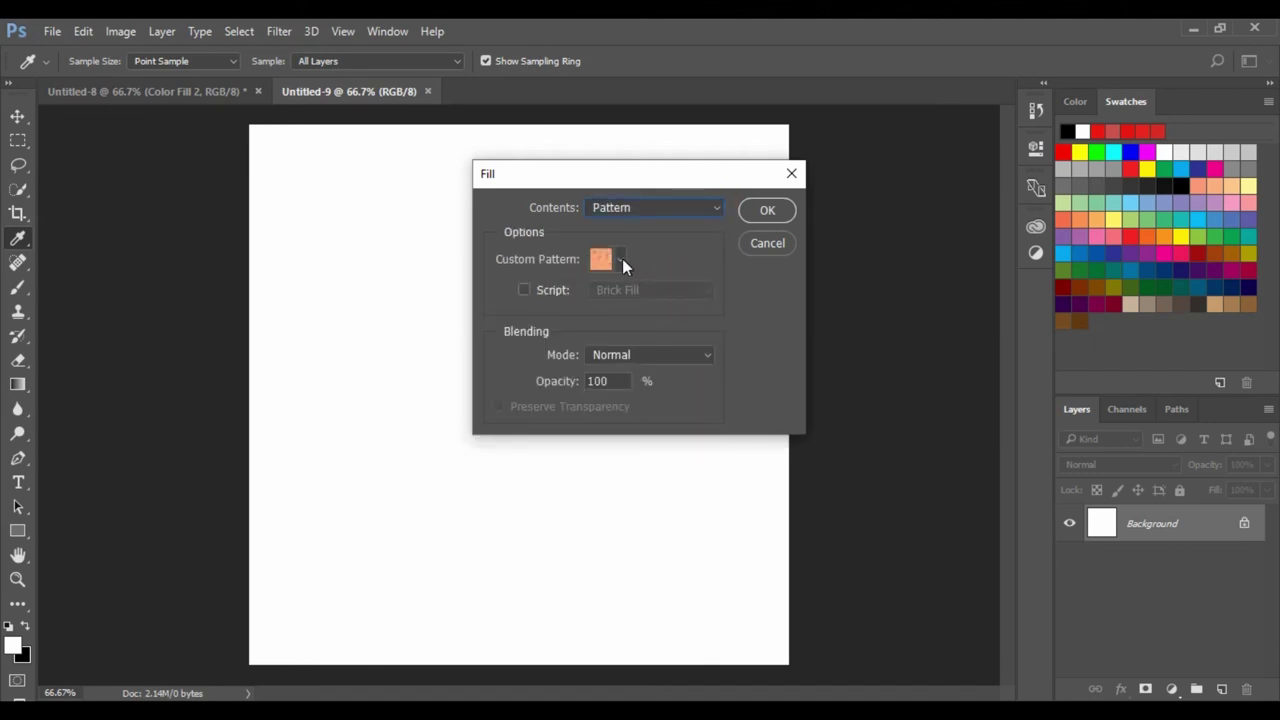
left_click(620, 259)
left_click(572, 359)
left_click(756, 215)
key("v")
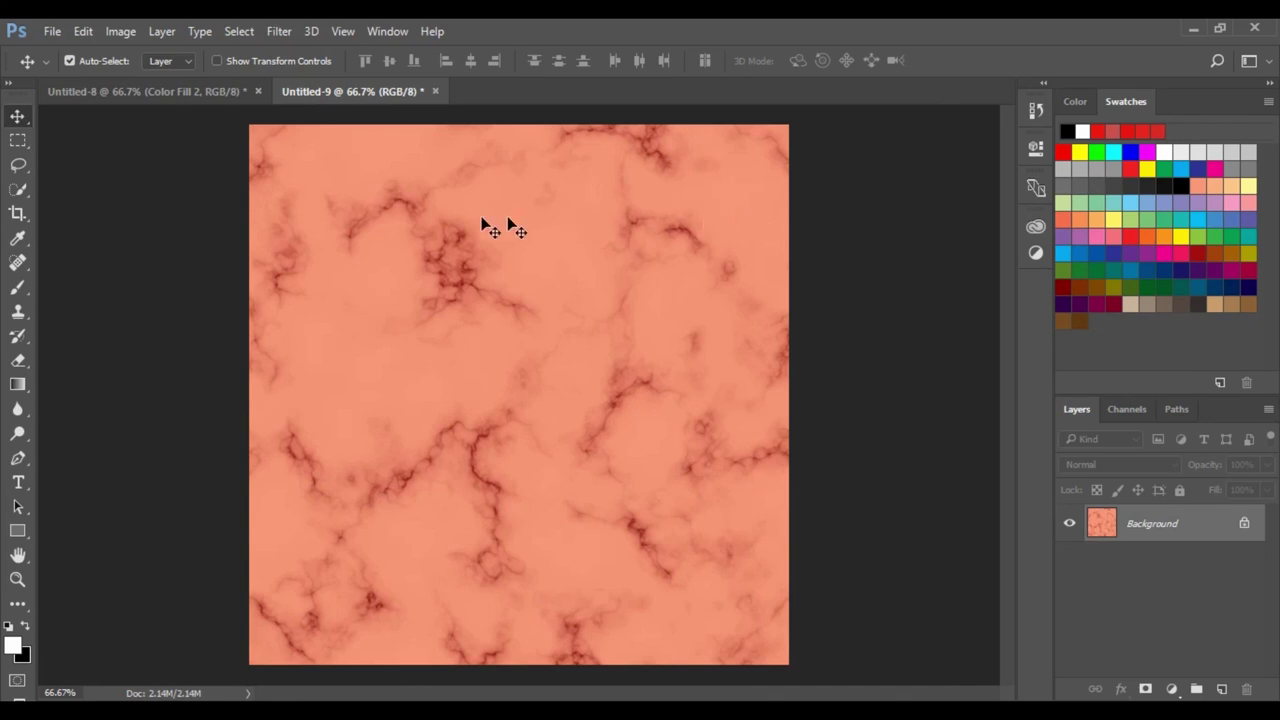
left_click(190, 92)
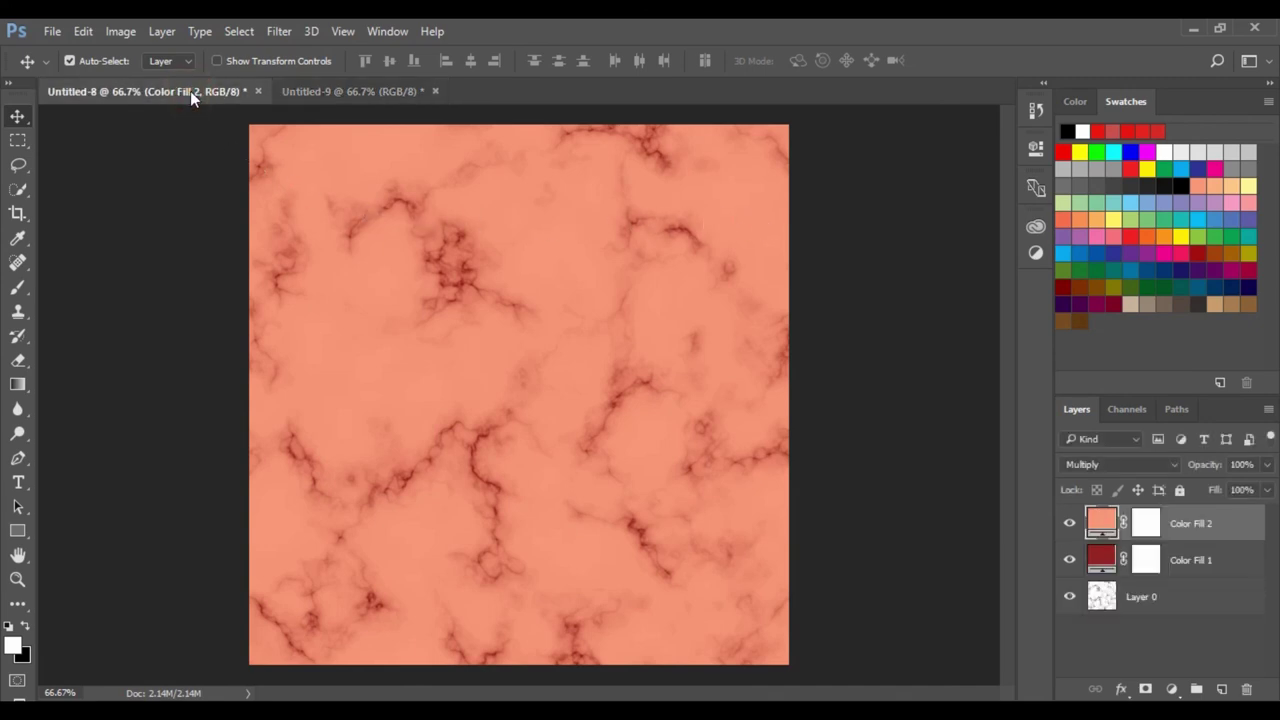